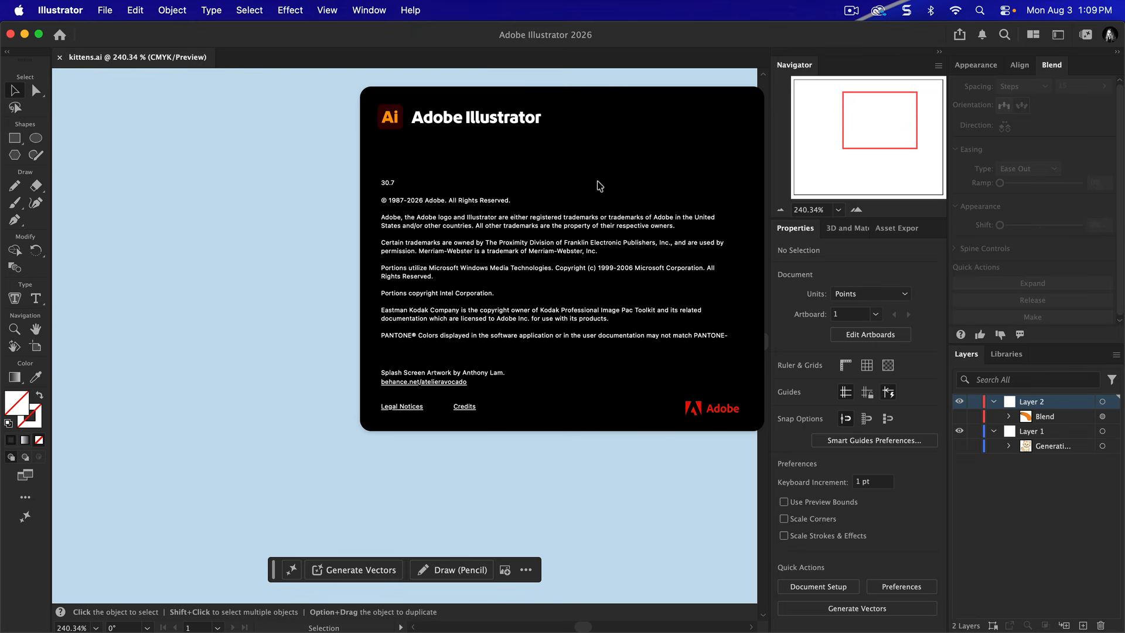
Dismiss the version information screen and set the fill colour to dark red #89181a
left_click(599, 186)
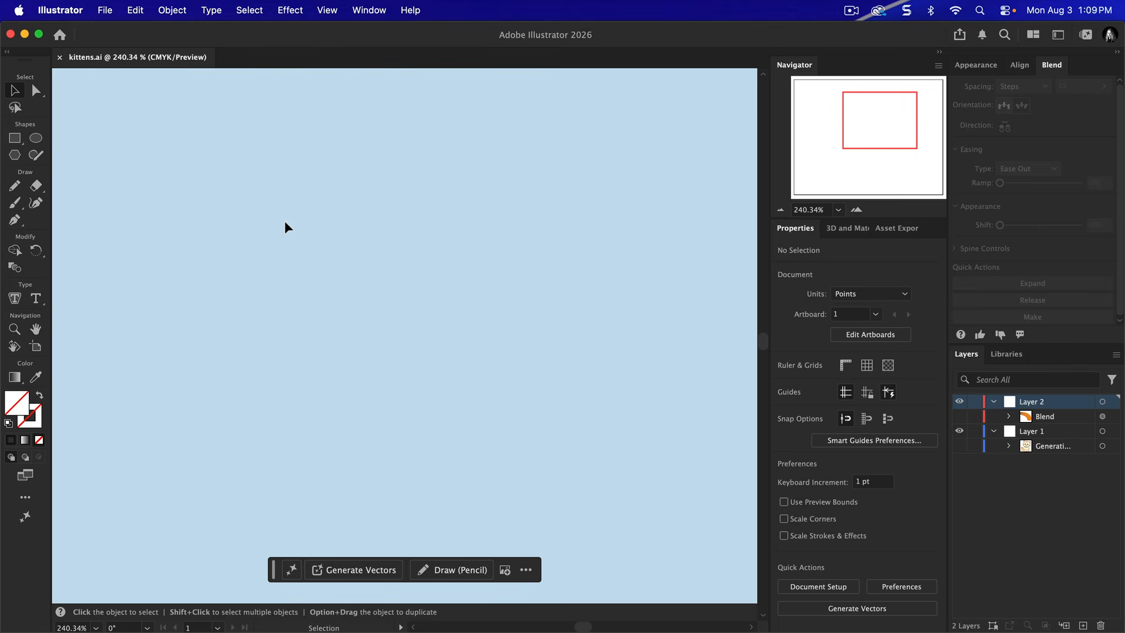
left_click(17, 405)
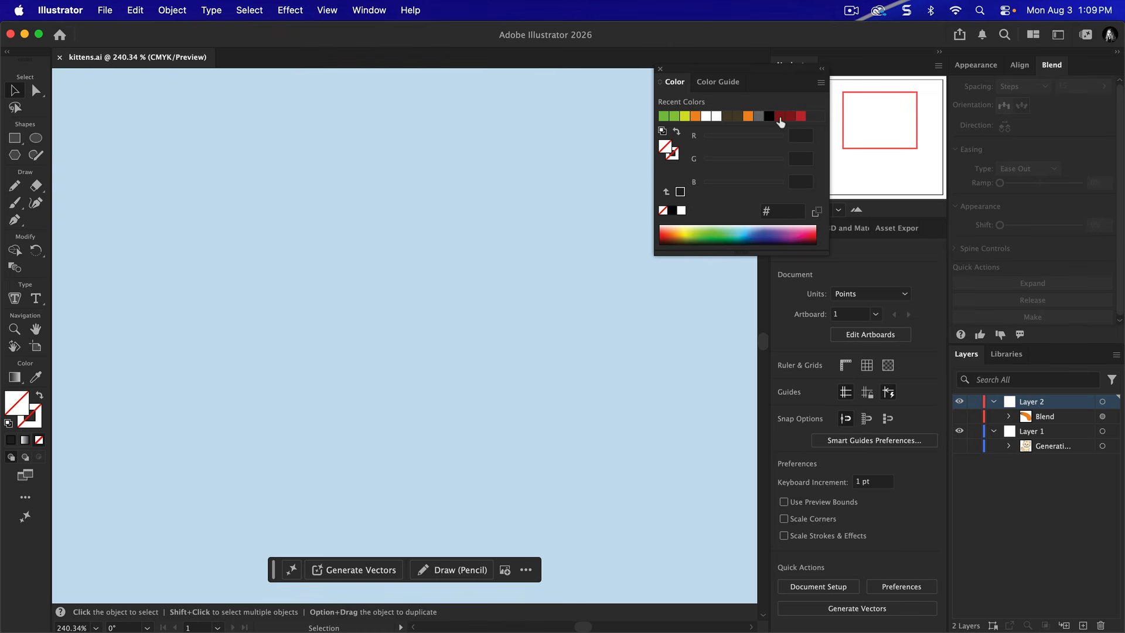
left_click(780, 117)
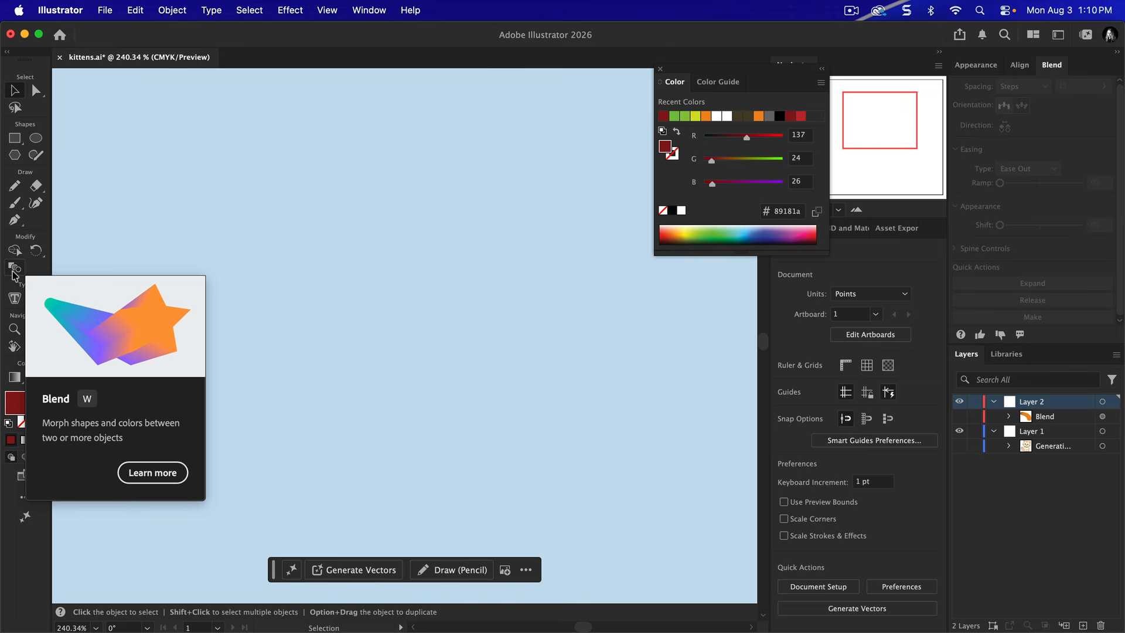
Draw three separate five-pointed stars across the artboard from left to right, about 80, 103 and 39 pt wide
left_click(22, 143)
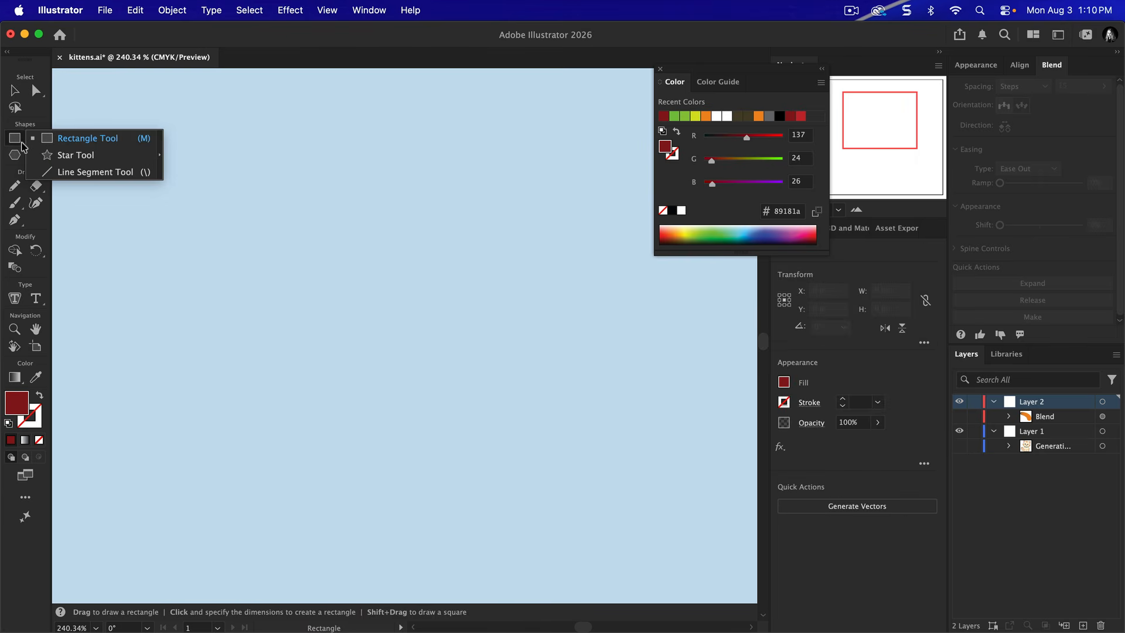
left_click(76, 155)
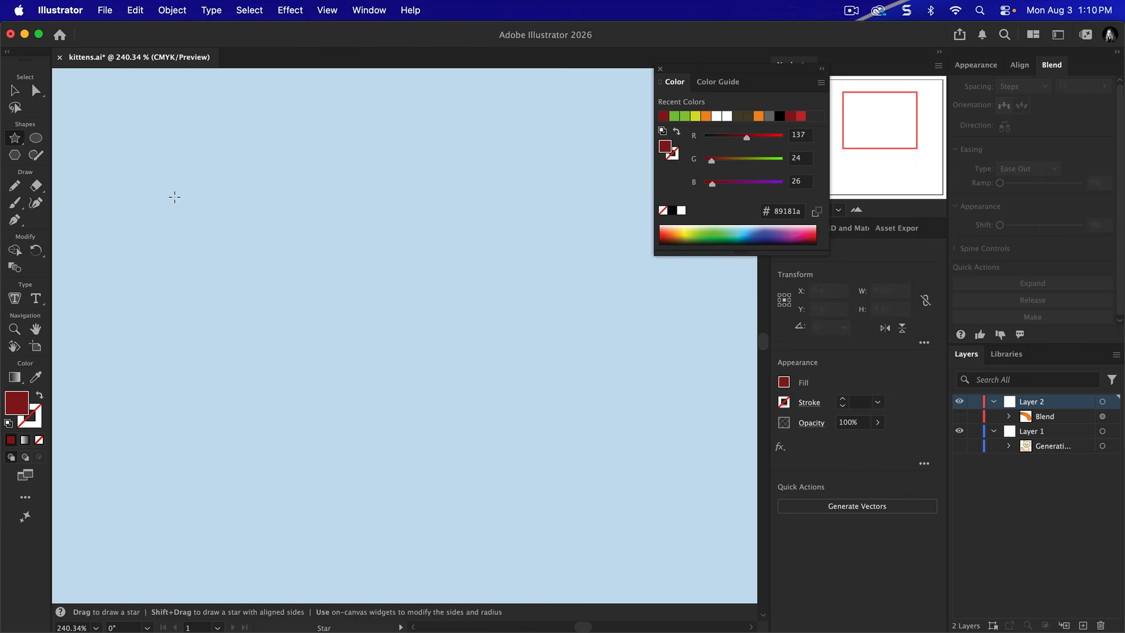
left_click_drag(175, 197, 153, 272)
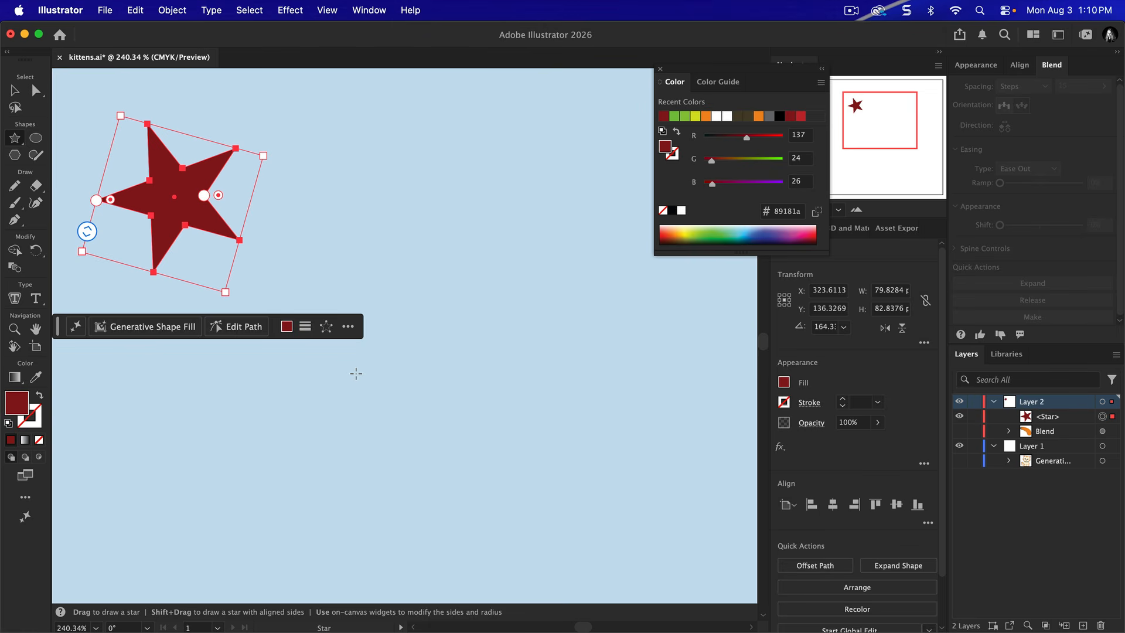
left_click_drag(322, 363, 289, 457)
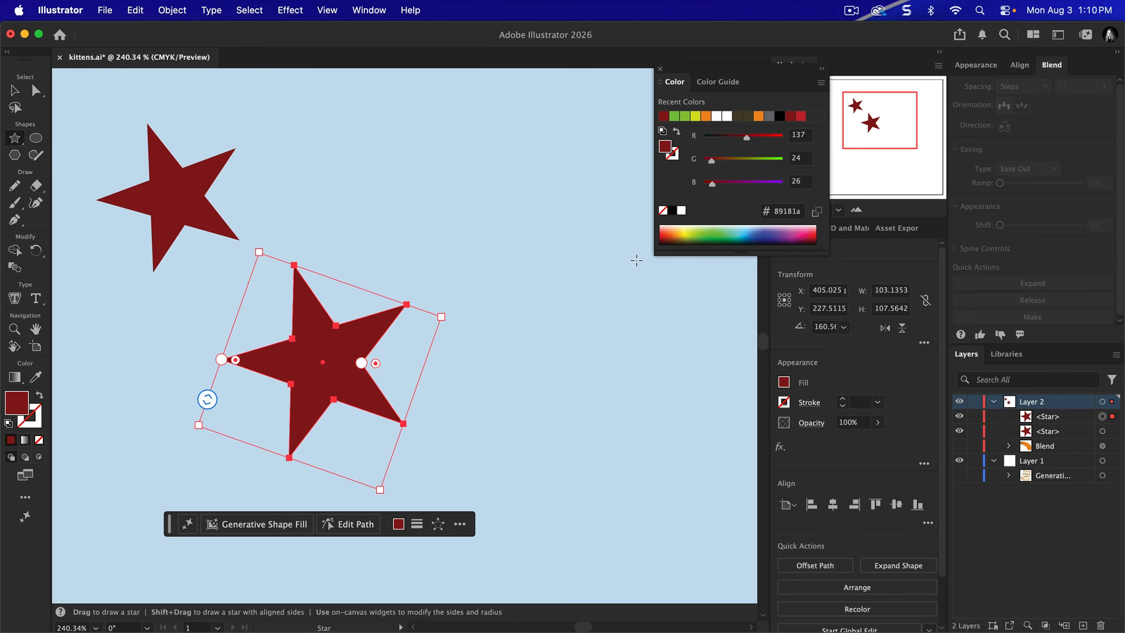
left_click_drag(564, 309, 575, 346)
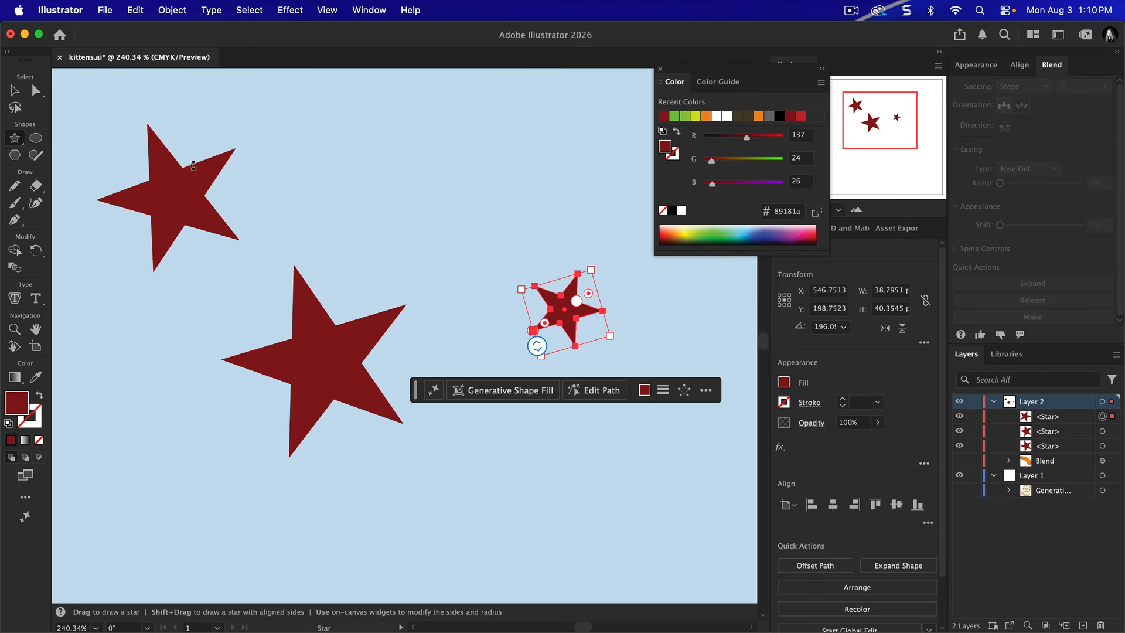
Move the large middle star slightly up and to the right, and fill it with the orange swatch C=0 M=80 Y=95 K=0
key("v")
left_click_drag(333, 349, 360, 334)
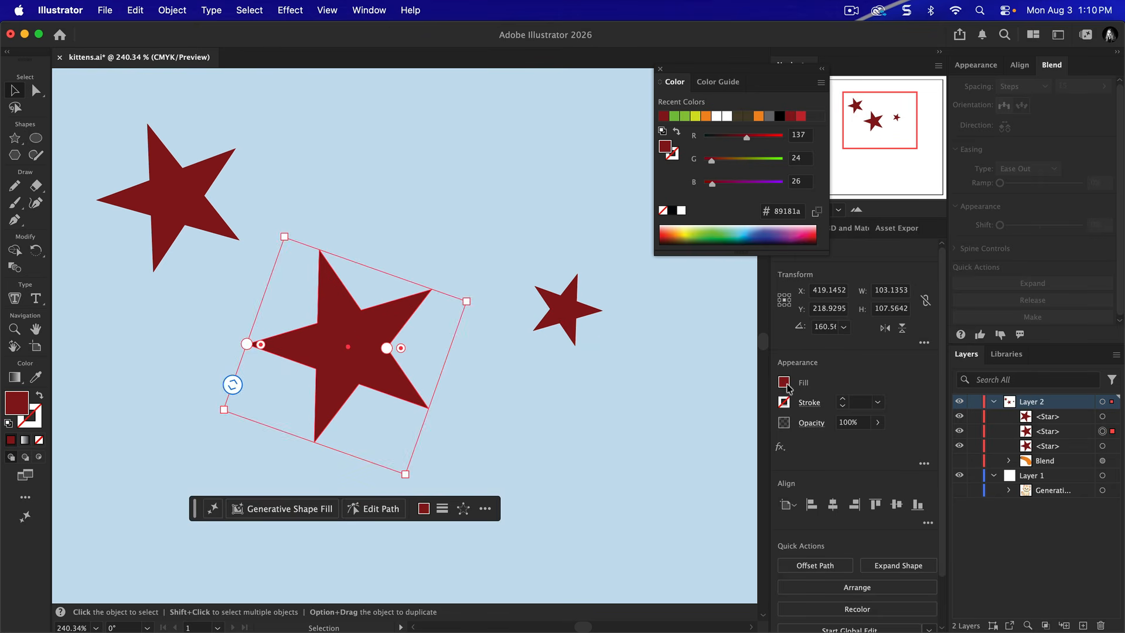
left_click(789, 385)
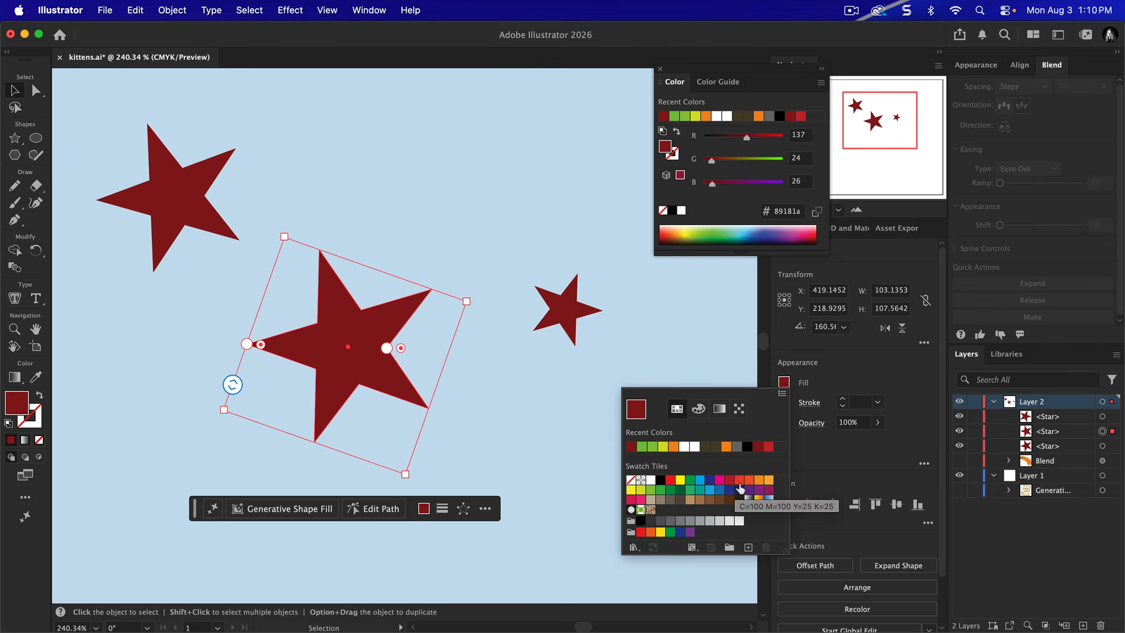
left_click(739, 481)
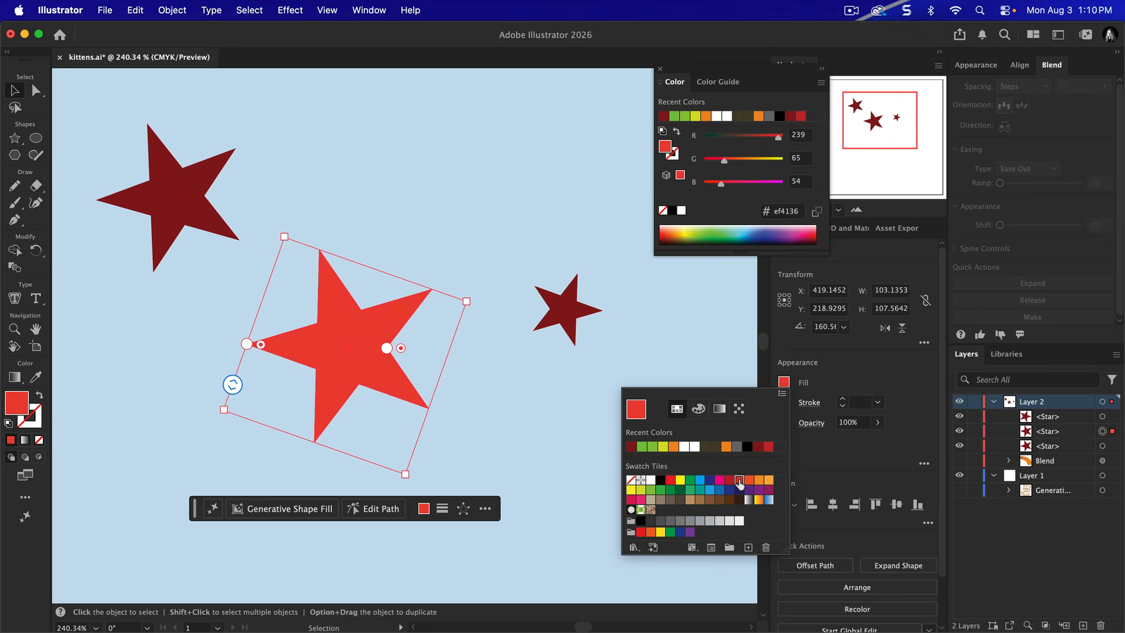
left_click(749, 481)
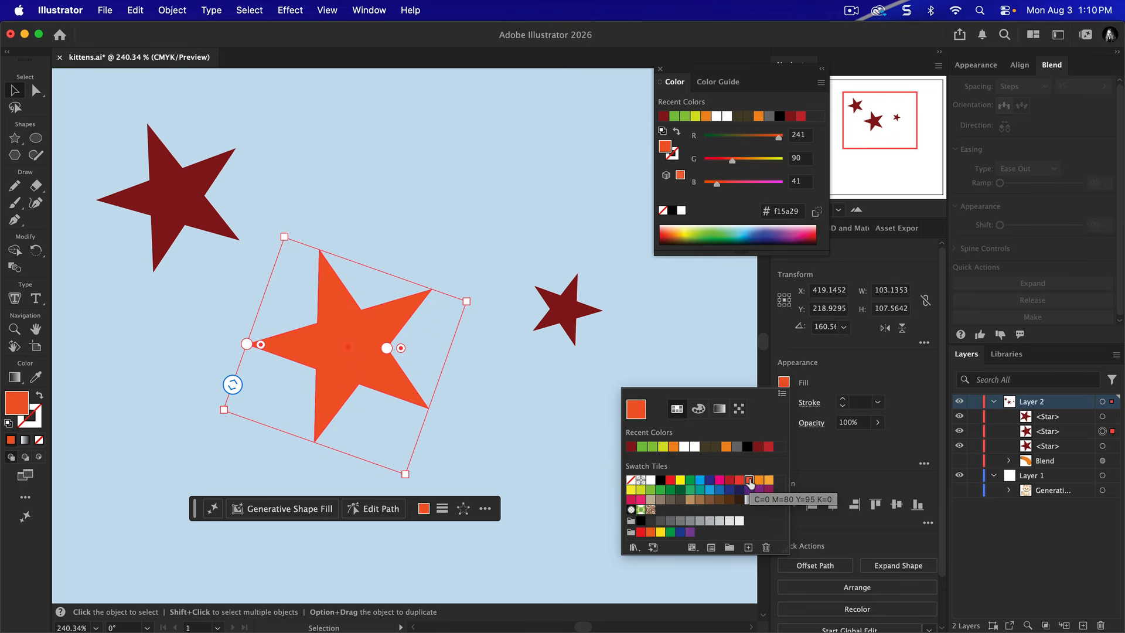
Fill the smallest star with the recent yellow-green colour #d7df23 and deselect it
left_click(572, 314)
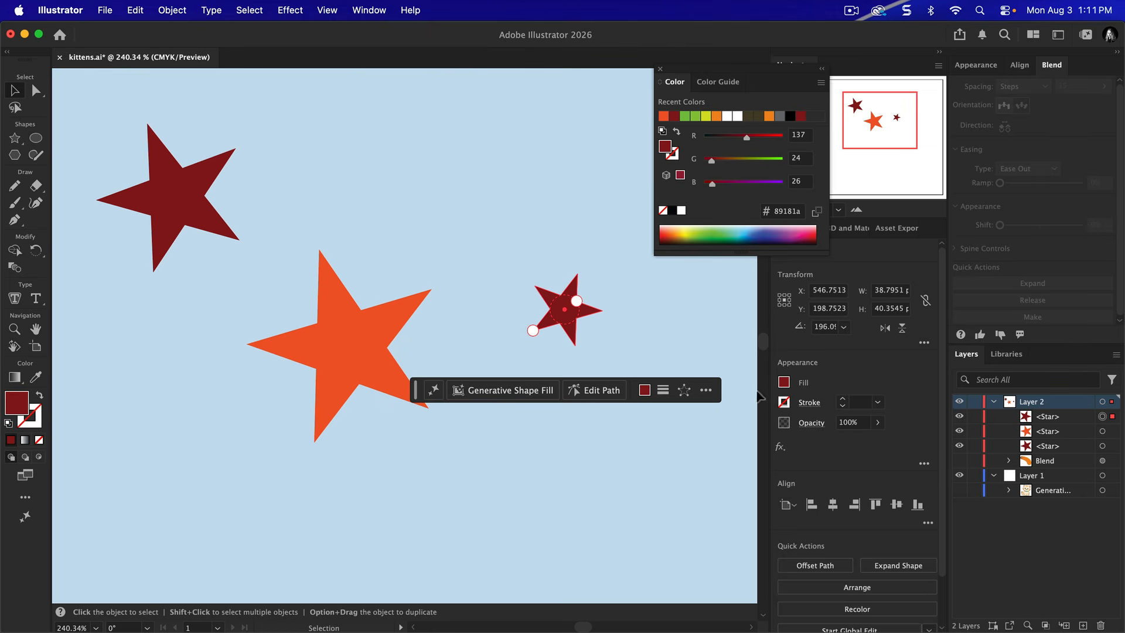
left_click(785, 384)
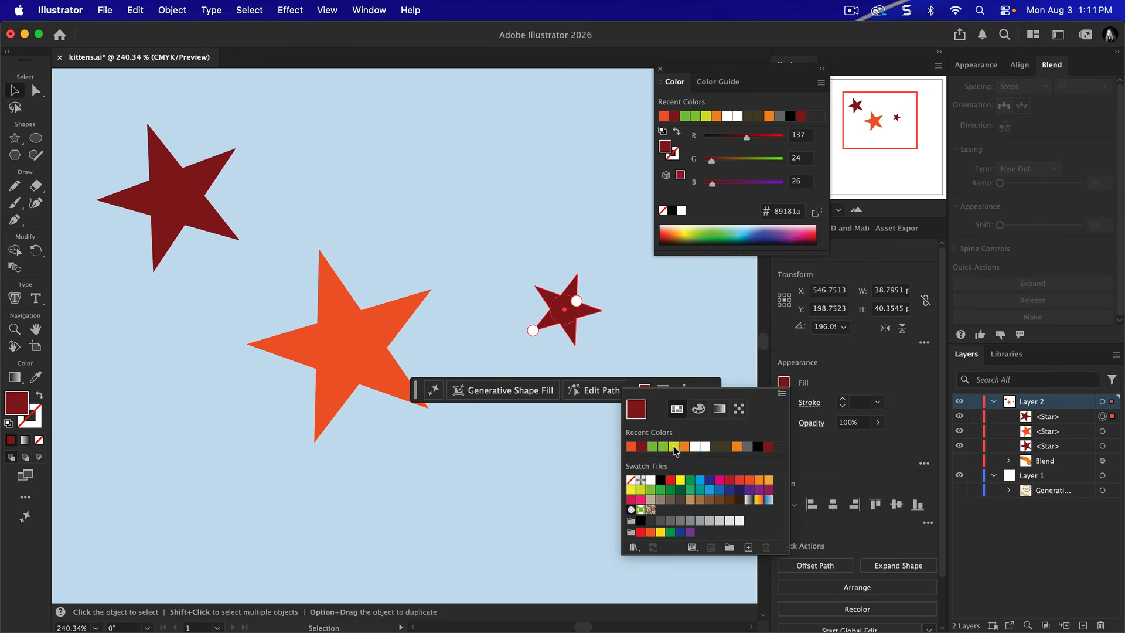
left_click(673, 447)
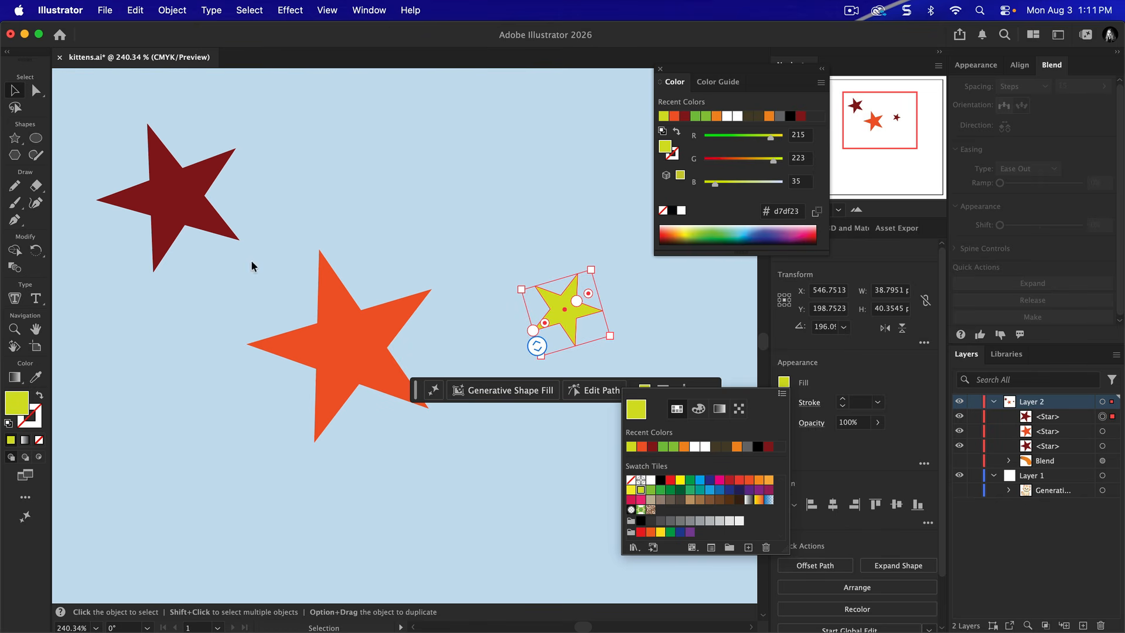
left_click(372, 472)
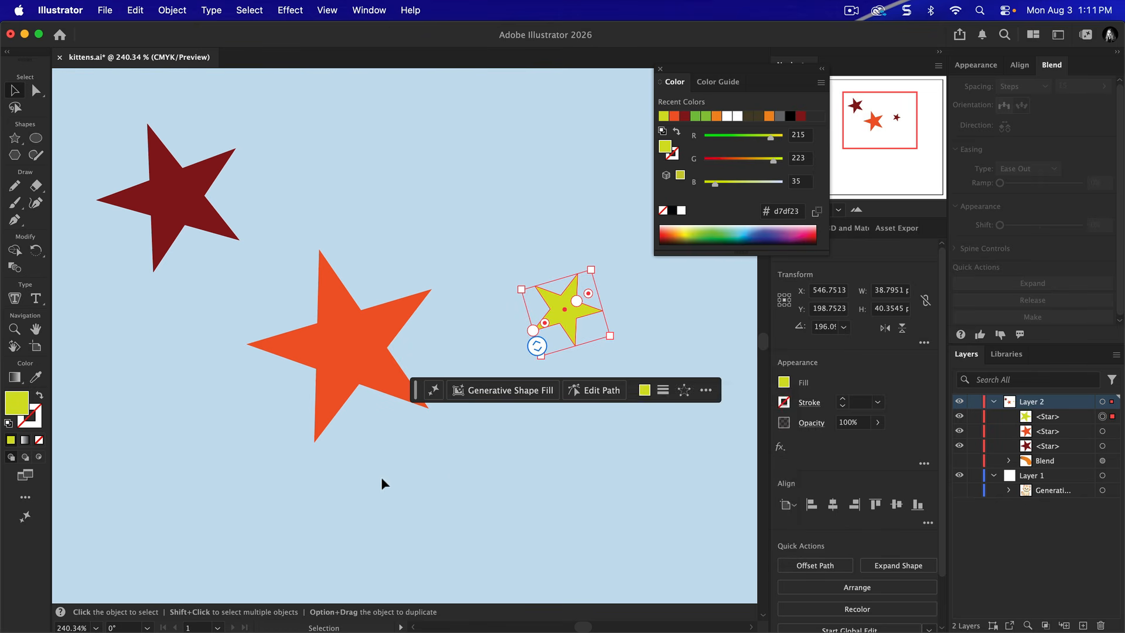
left_click(452, 481)
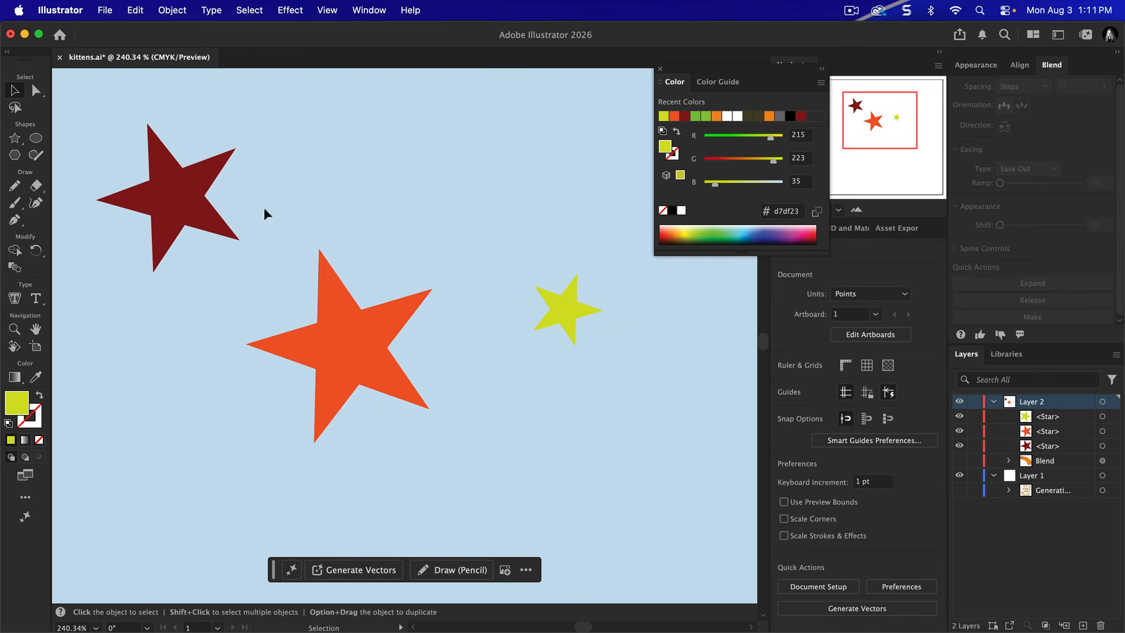
Rotate the dark red star slightly clockwise so one tip points straight up, leaving it deselected
left_click(212, 226)
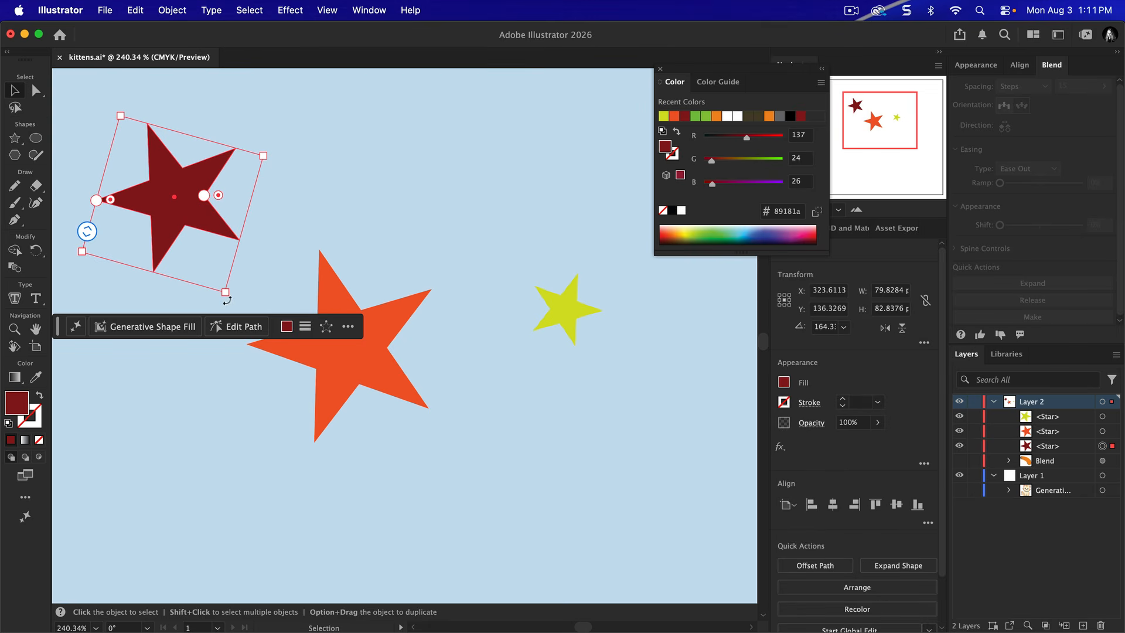
left_click_drag(226, 299, 191, 304)
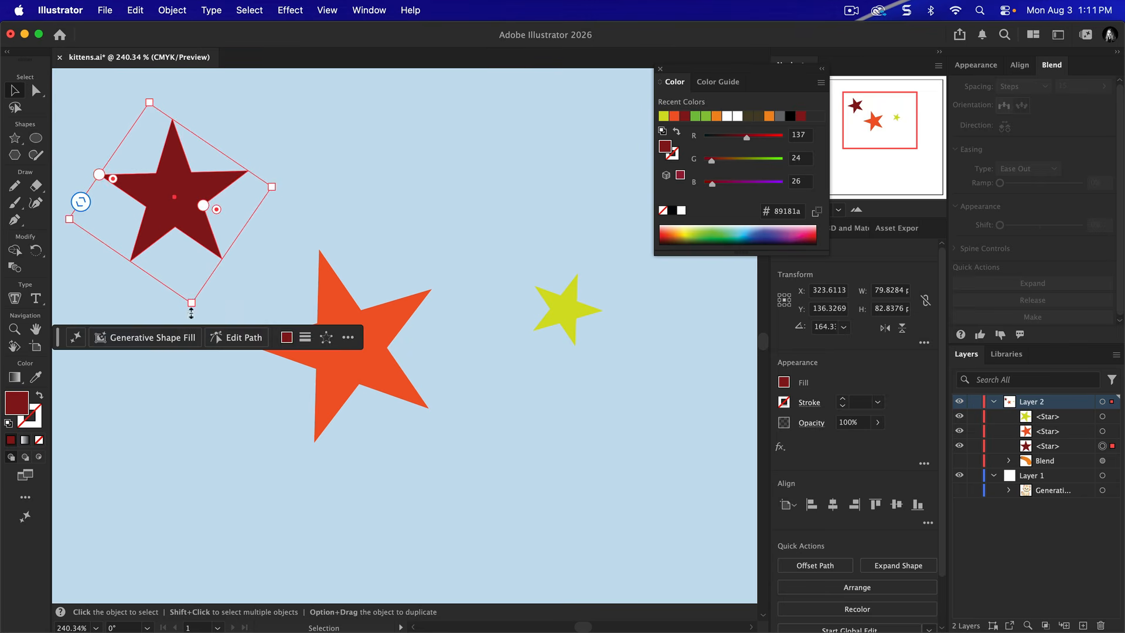
left_click(174, 426)
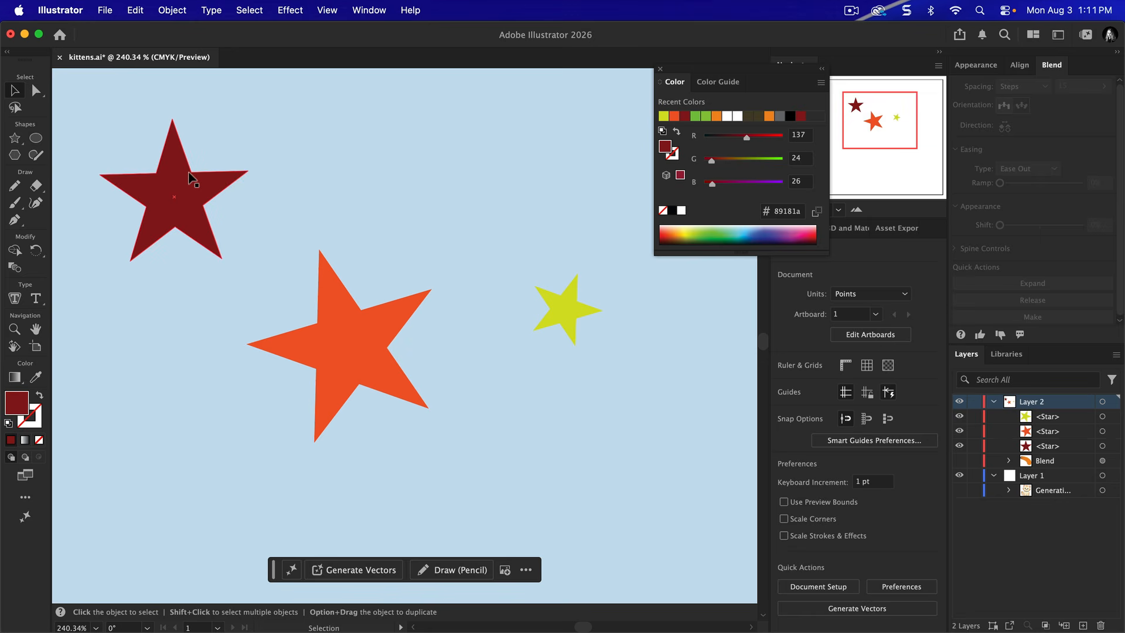
Blend the dark red star into the orange star and on into the yellow-green star with the Blend tool
left_click(18, 268)
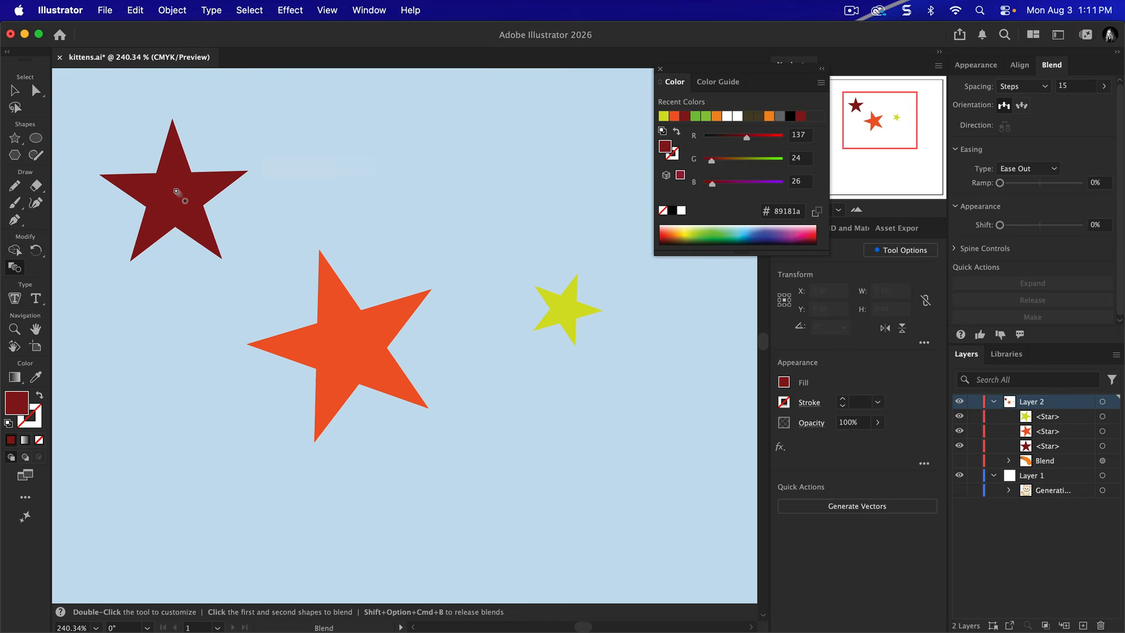
left_click(176, 191)
left_click(343, 341)
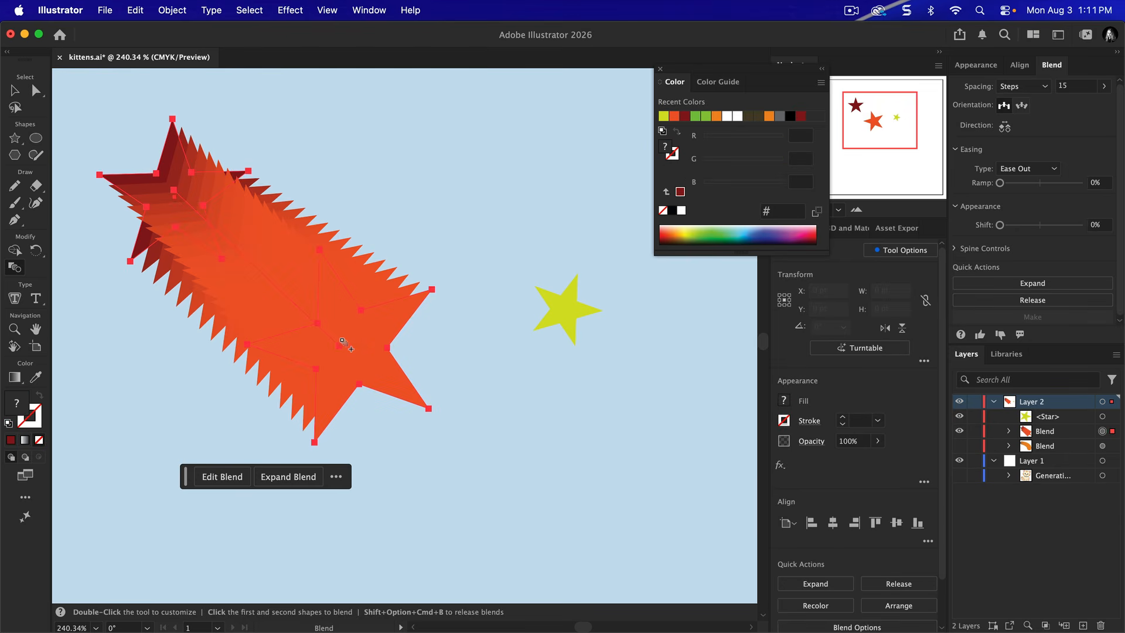
left_click(561, 314)
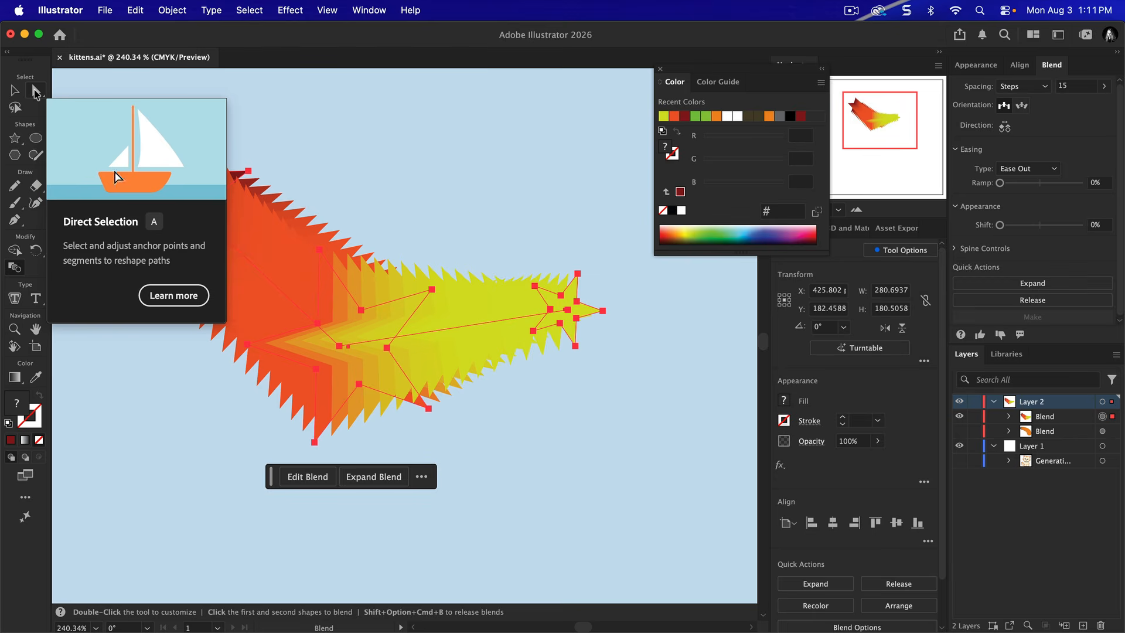
Directly select the blend's spine and move its end anchor at the yellow-green star outward and down to X 578.27, Y 213.83 pt
left_click(36, 92)
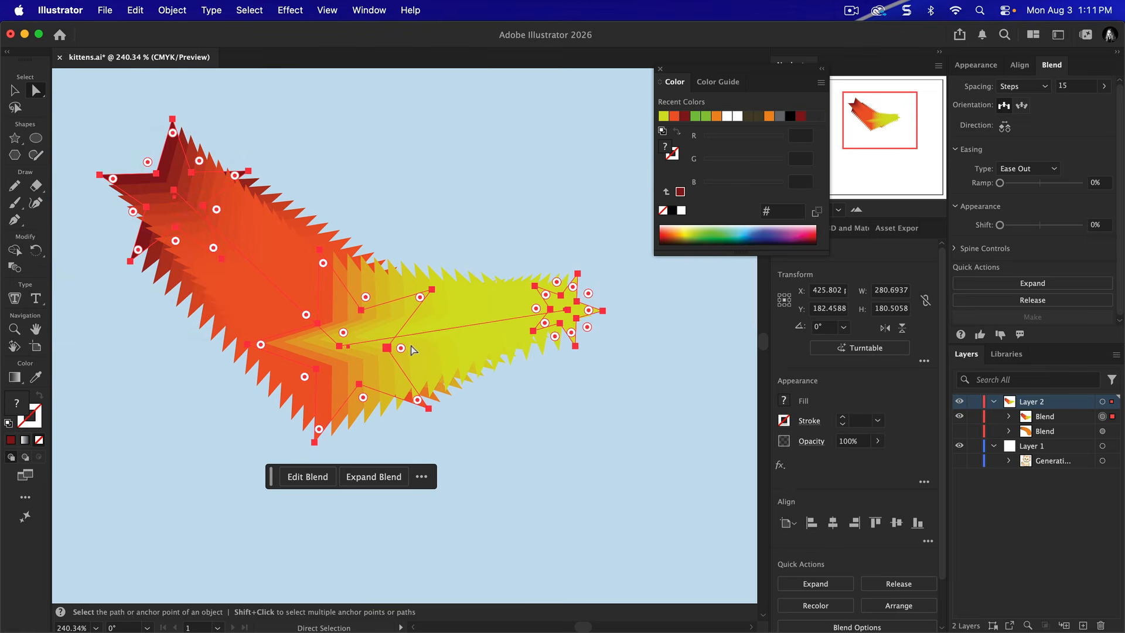
left_click_drag(402, 351, 361, 360)
left_click_drag(574, 312, 626, 339)
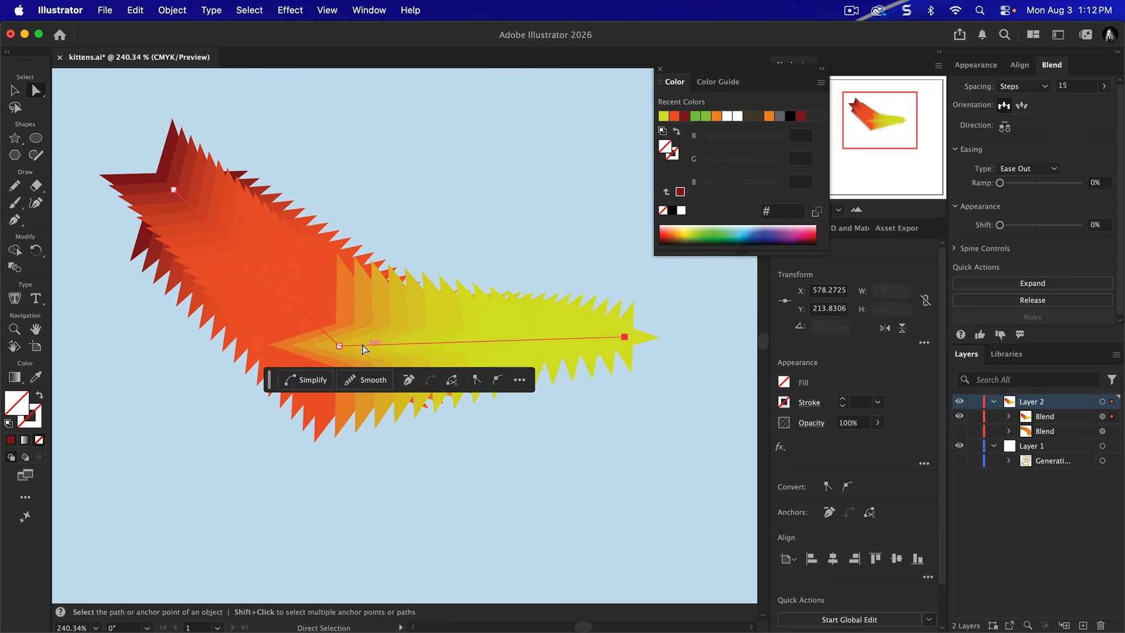
Convert the spine's middle anchor to a smooth point and adjust its outgoing handle to curve the blend
left_click(340, 345)
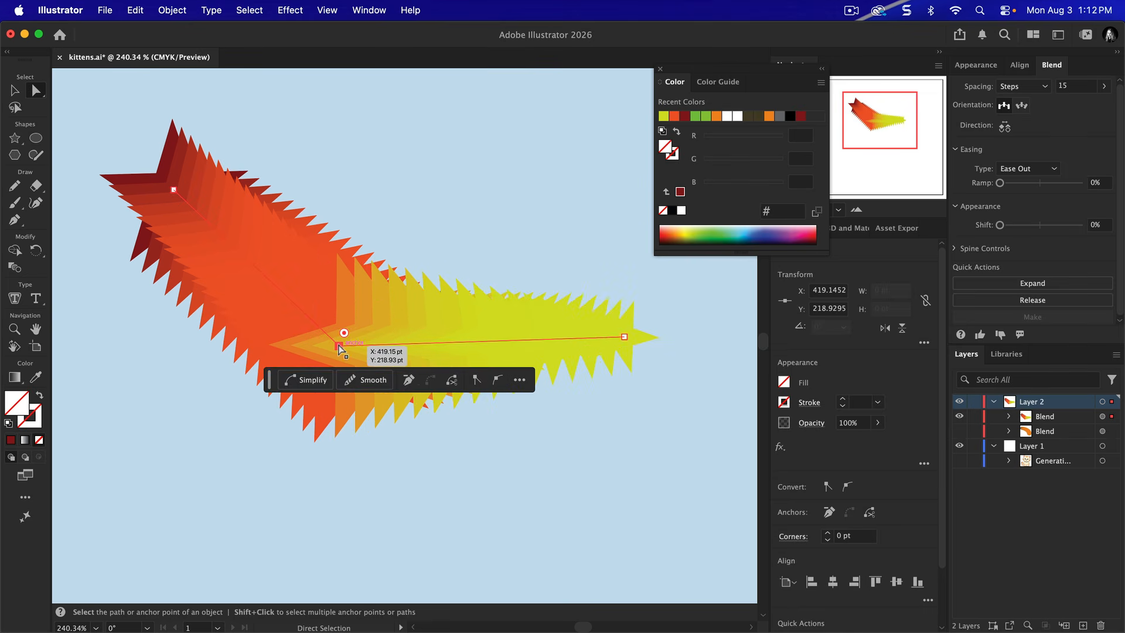
left_click(498, 381)
mouse_move(415, 370)
left_mouse_down()
mouse_move(442, 359)
mouse_move(428, 384)
mouse_move(434, 374)
left_mouse_up()
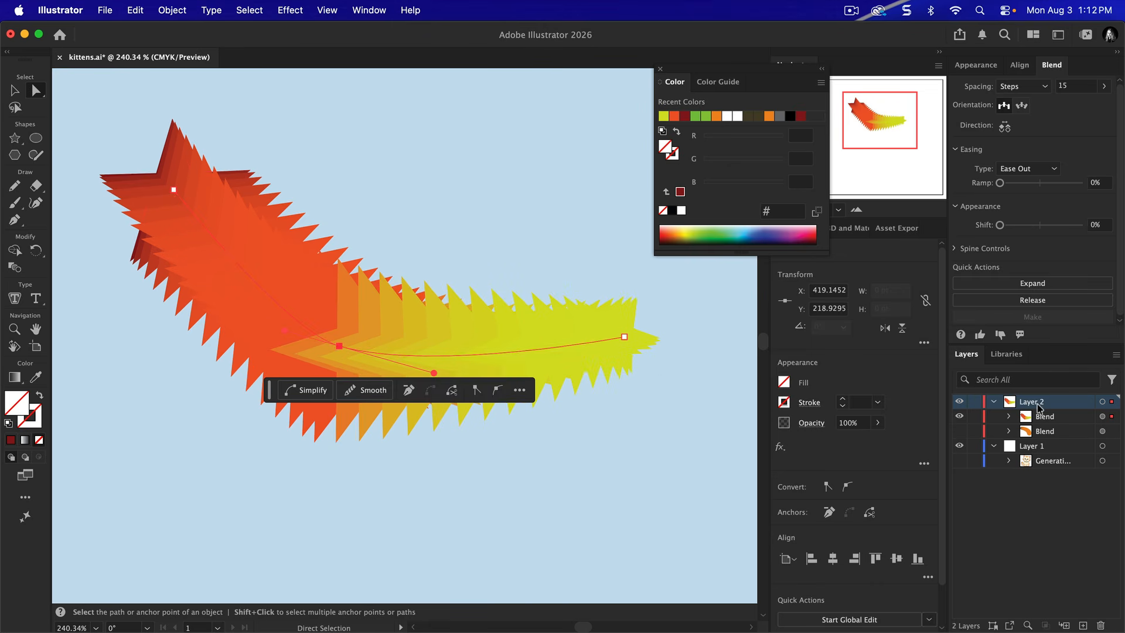
Rename Layer 2 as Blends and set its layer colour to Magenta
double_click(1063, 403)
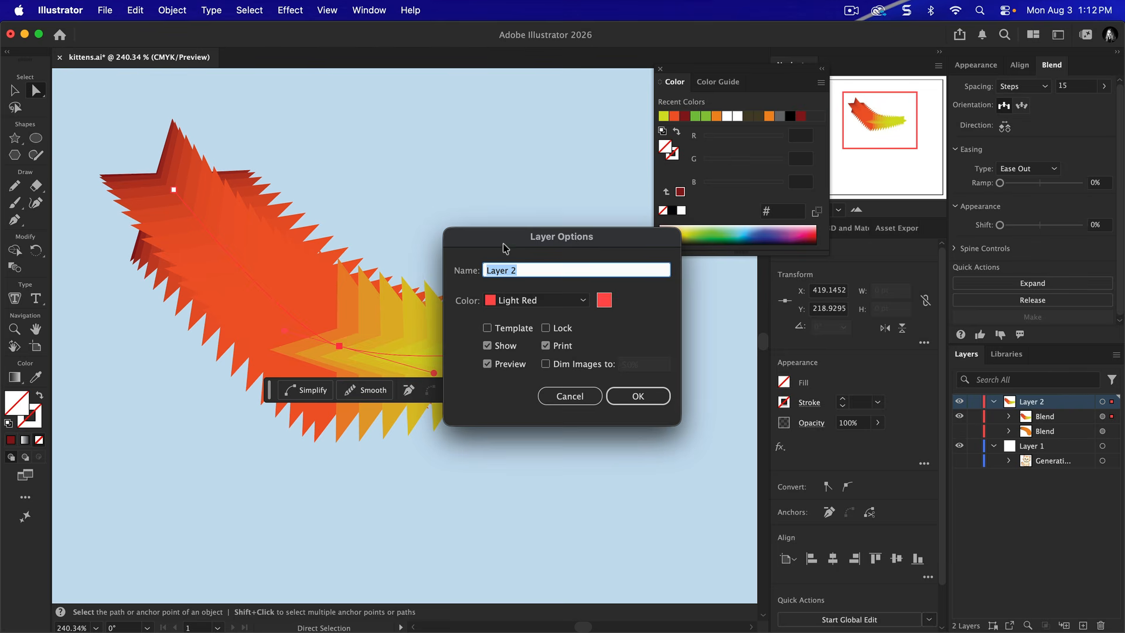
type("Blends")
left_click(493, 305)
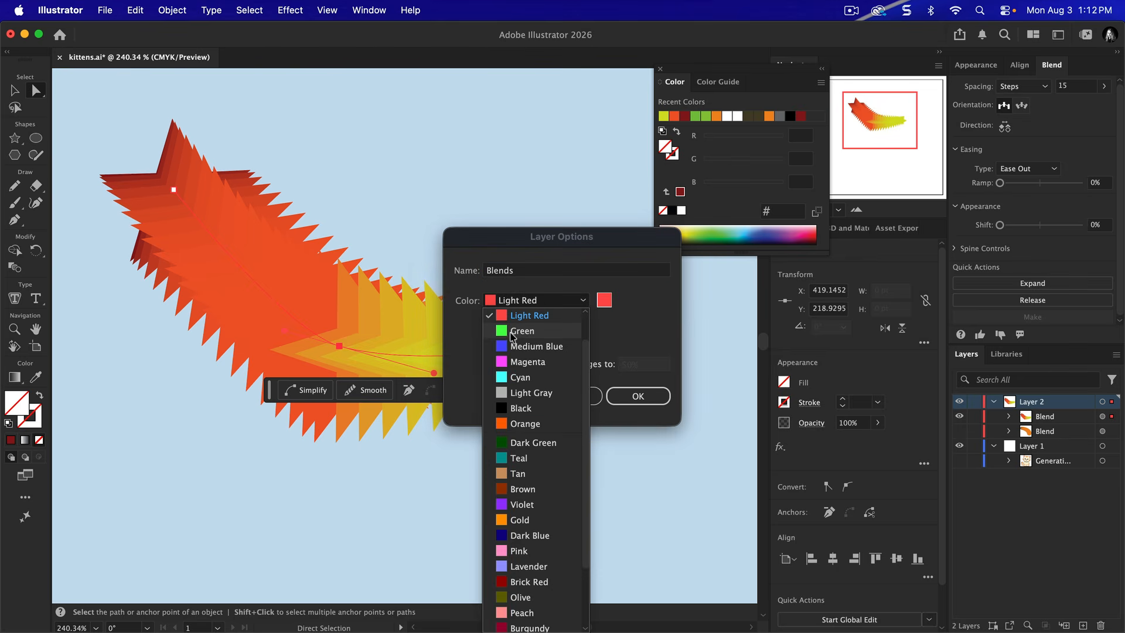
left_click(517, 362)
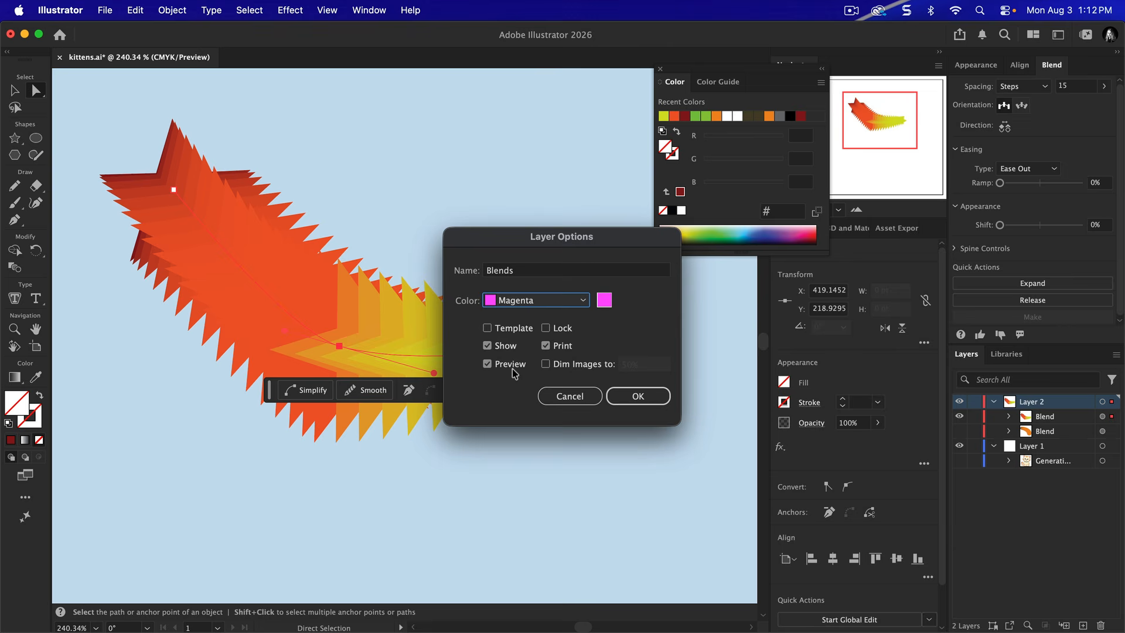
left_click(639, 396)
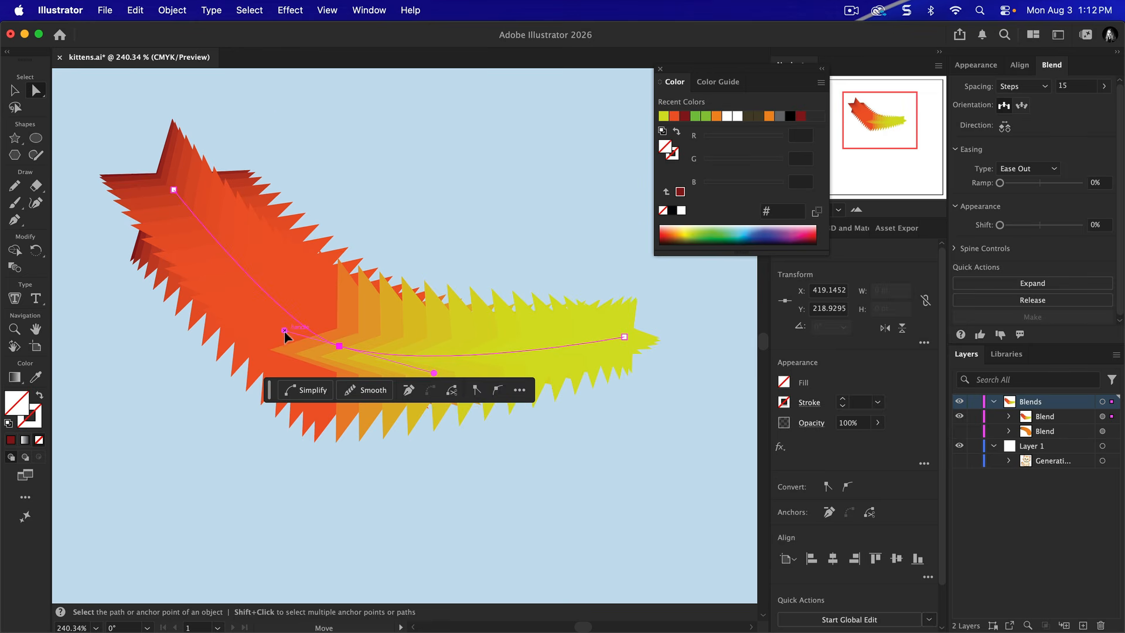
Extend the middle anchor's handle toward the dark red star to deepen the curve, then deselect the blend and close the Color panel
left_click_drag(285, 332, 247, 321)
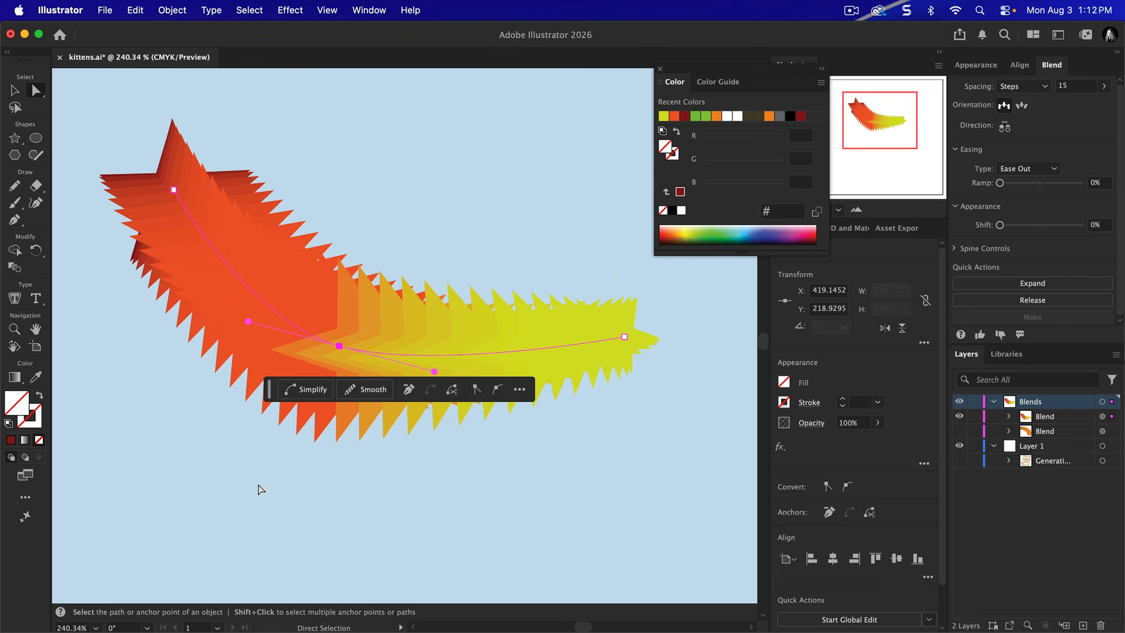
left_click(15, 90)
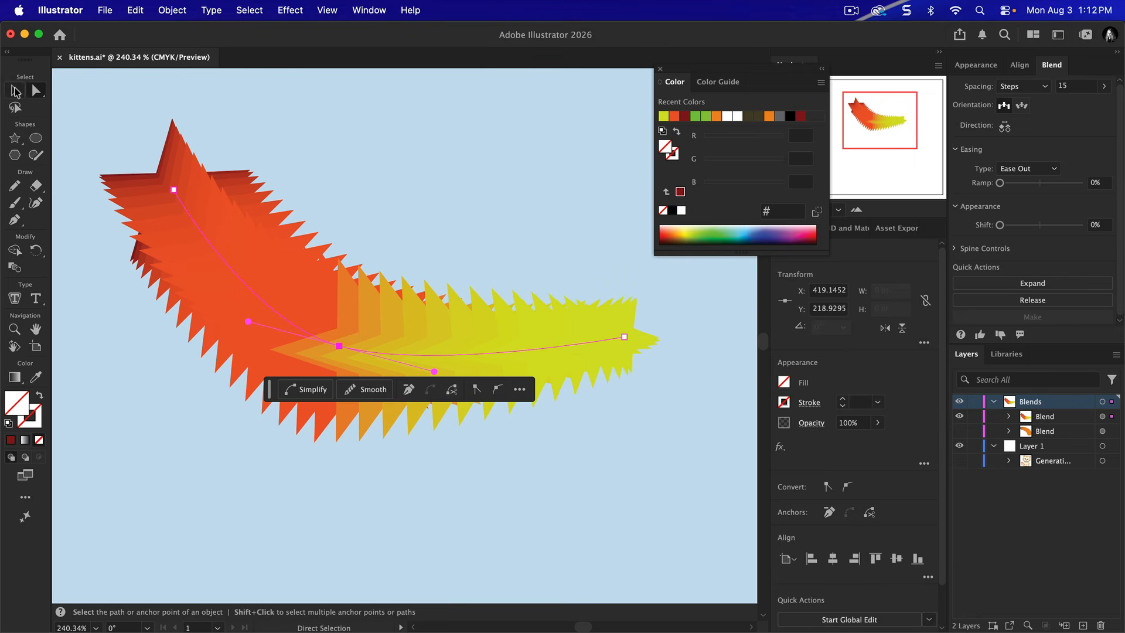
left_click(545, 452)
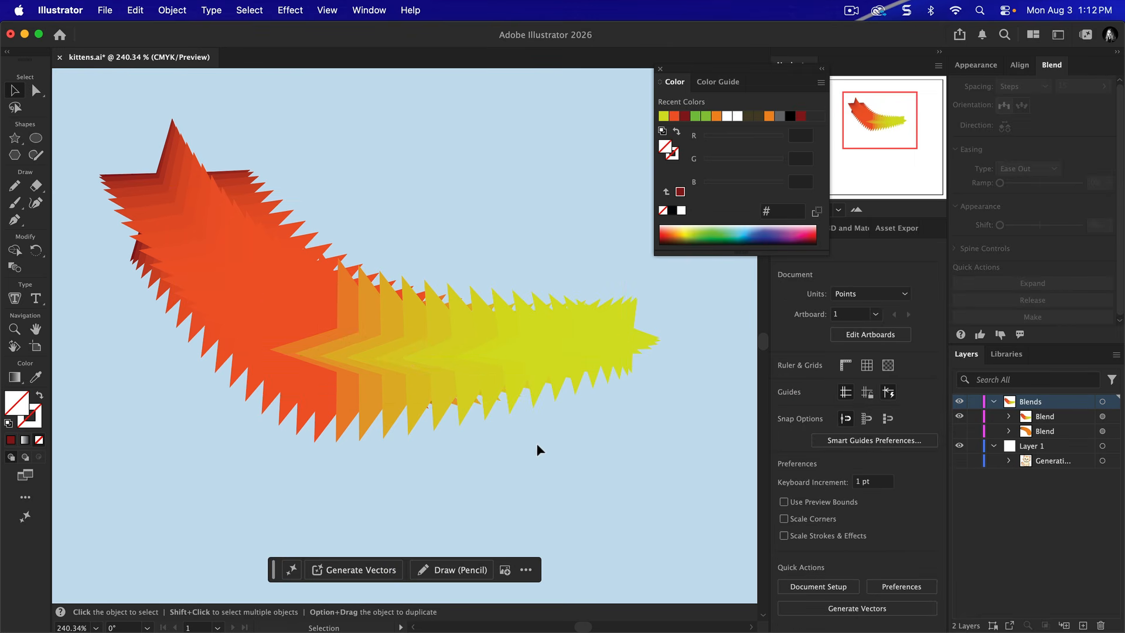
left_click(659, 69)
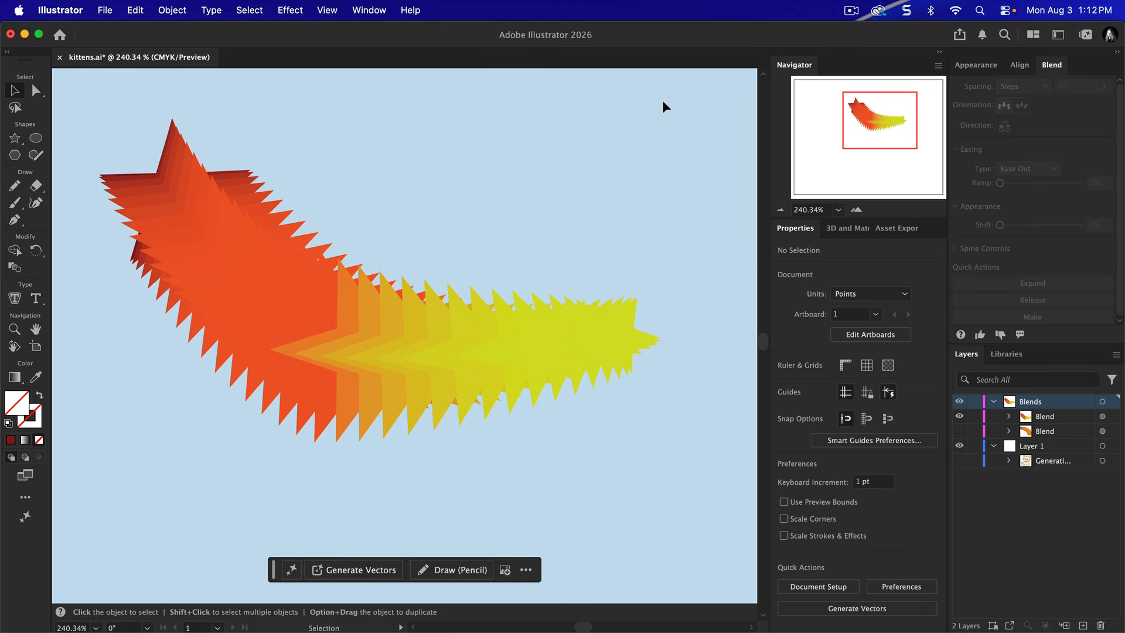
Select the three-star blend and set its spacing to Distance at 58 pt
left_click(350, 321)
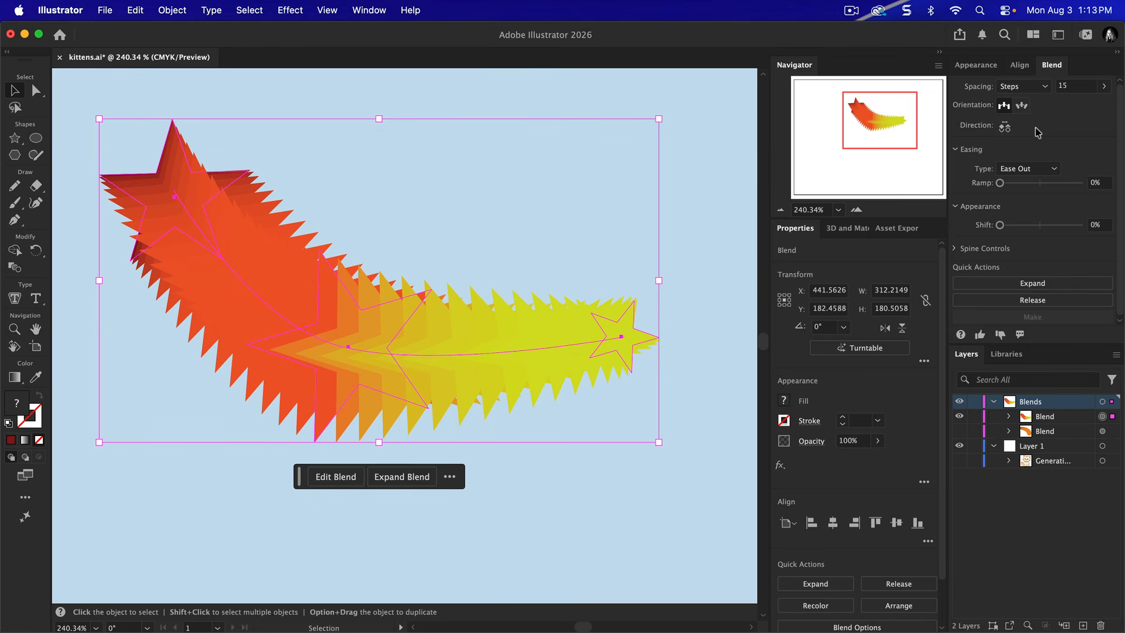
left_click(372, 14)
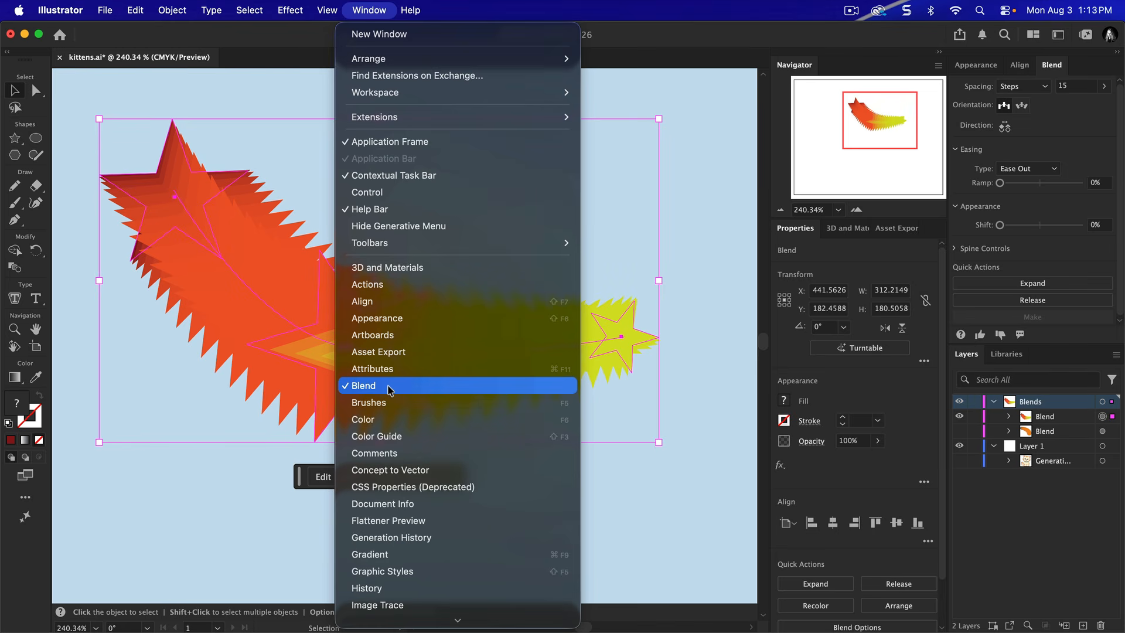
left_click(1052, 144)
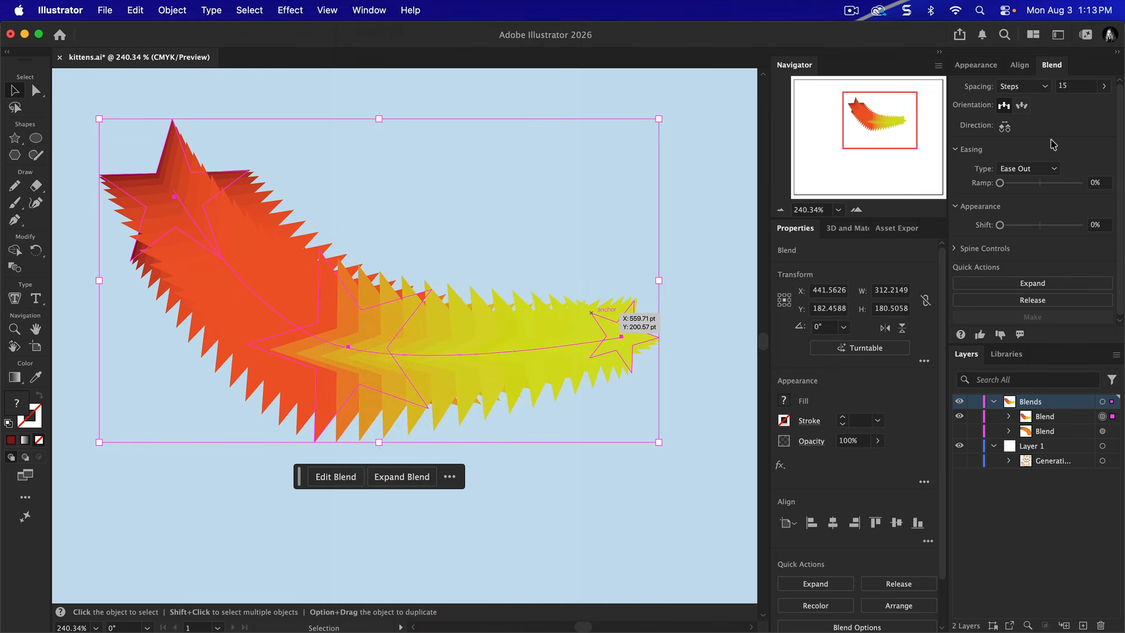
left_click(1041, 86)
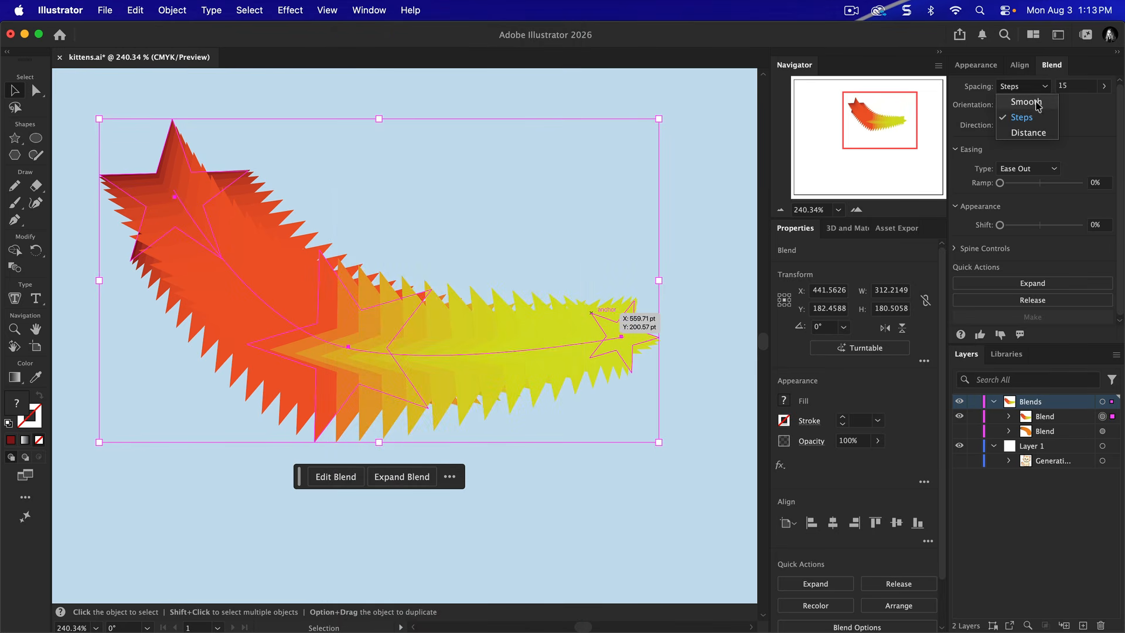
left_click(1046, 131)
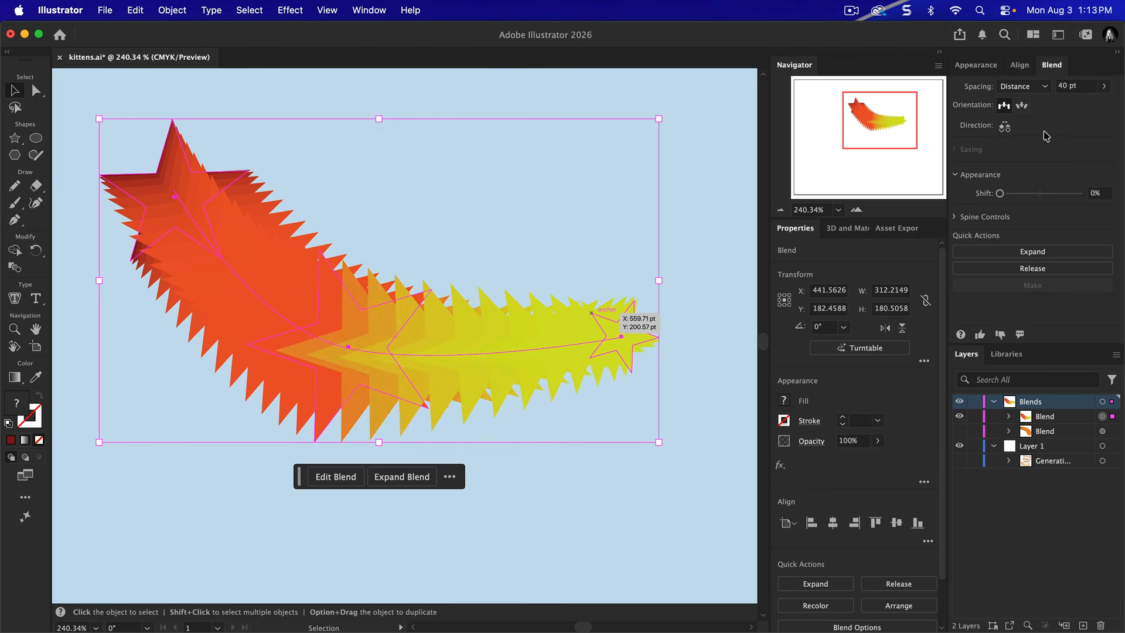
left_click(1105, 87)
mouse_move(1070, 106)
left_mouse_down()
mouse_move(1079, 106)
mouse_move(1058, 112)
left_mouse_up()
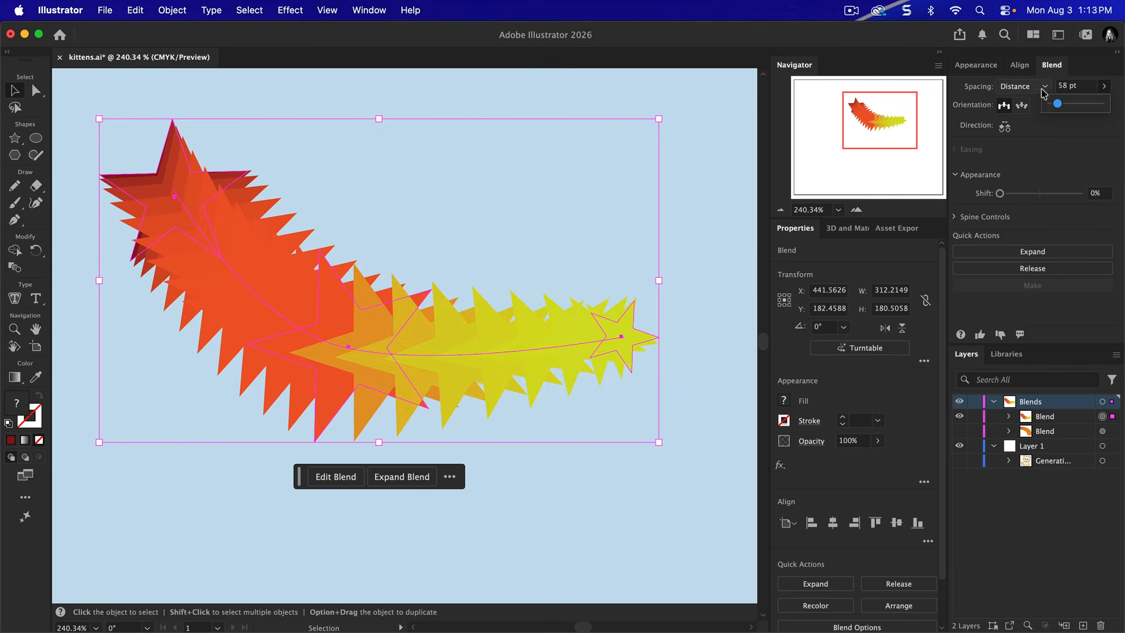
Set the blend's spacing to Smooth and its orientation to Align to Path
left_click(1043, 89)
left_click(1029, 102)
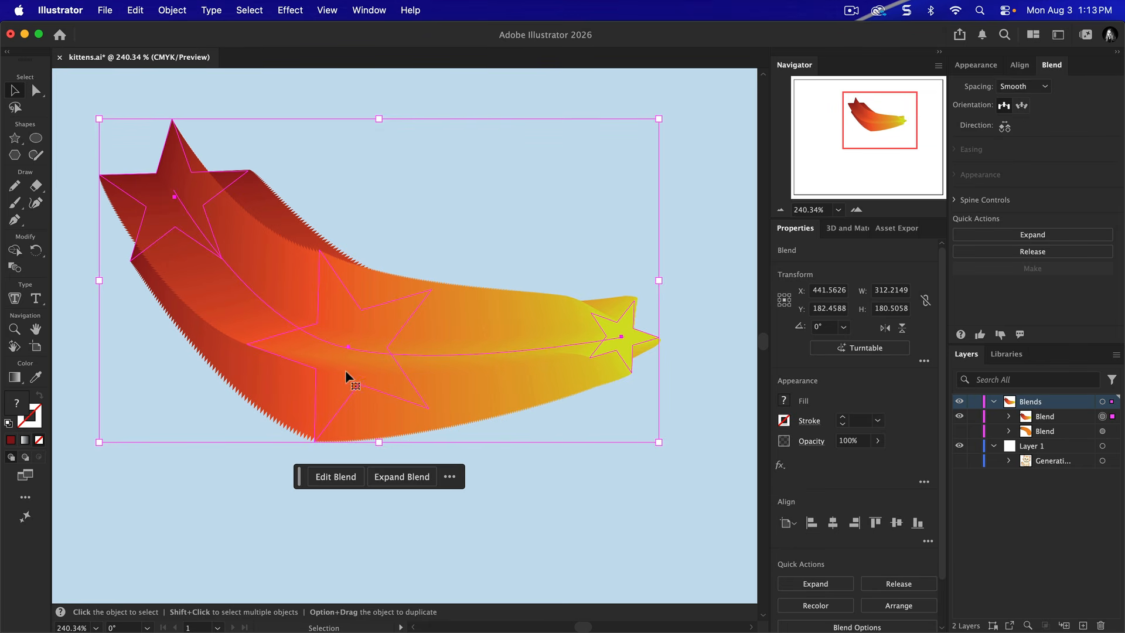
left_click(1022, 106)
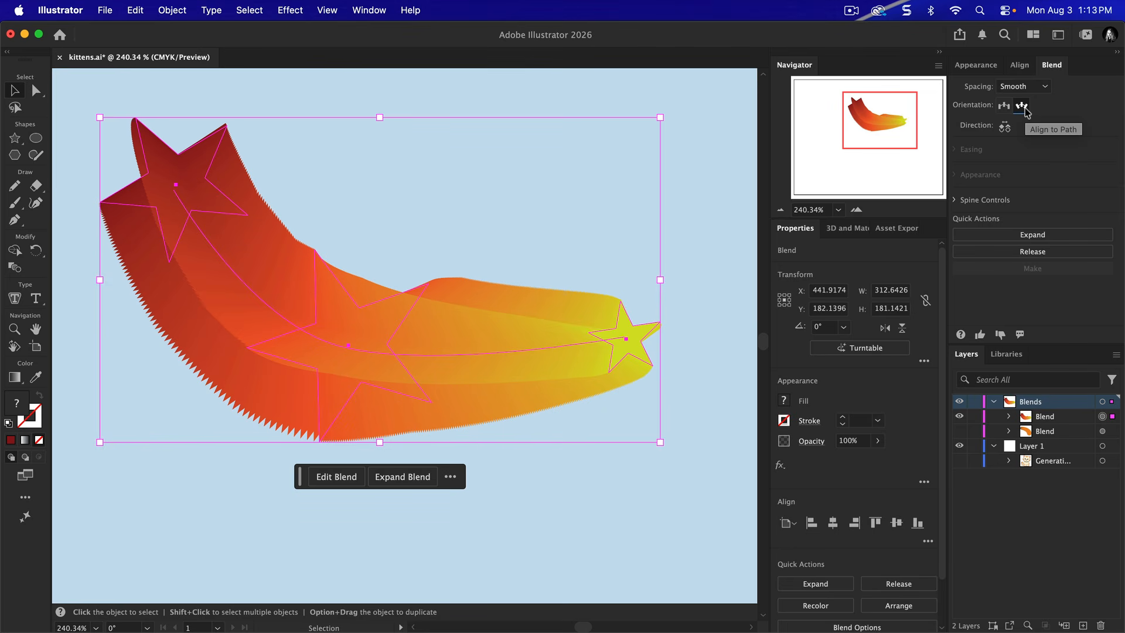
Set the blend's spacing to Steps with 1000 steps
left_click(1022, 87)
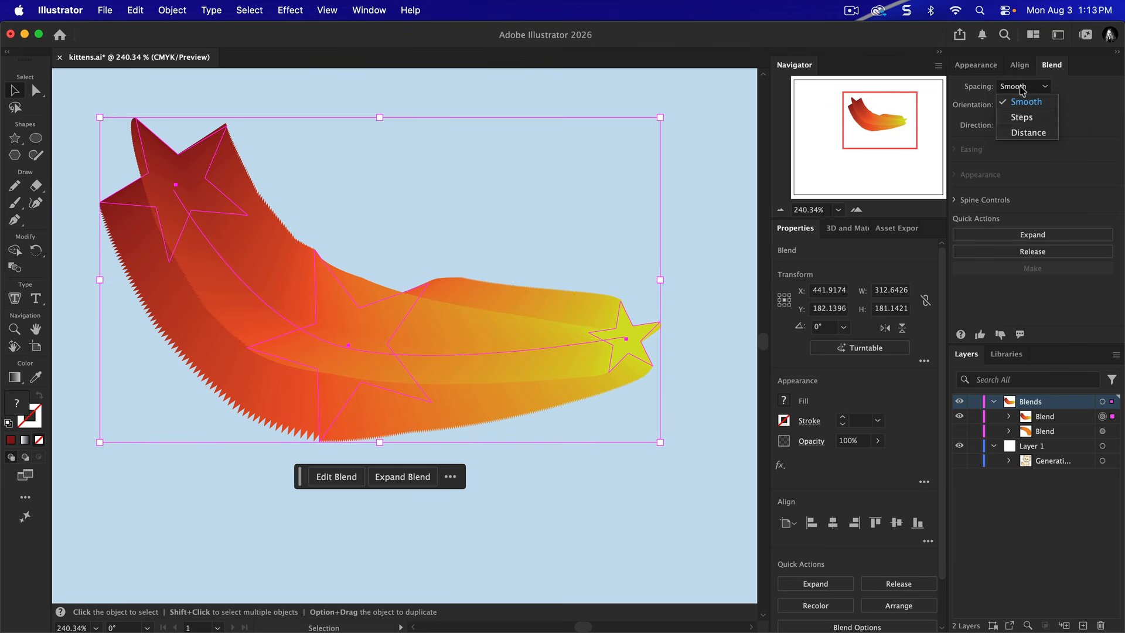
left_click(1020, 116)
left_click(1104, 86)
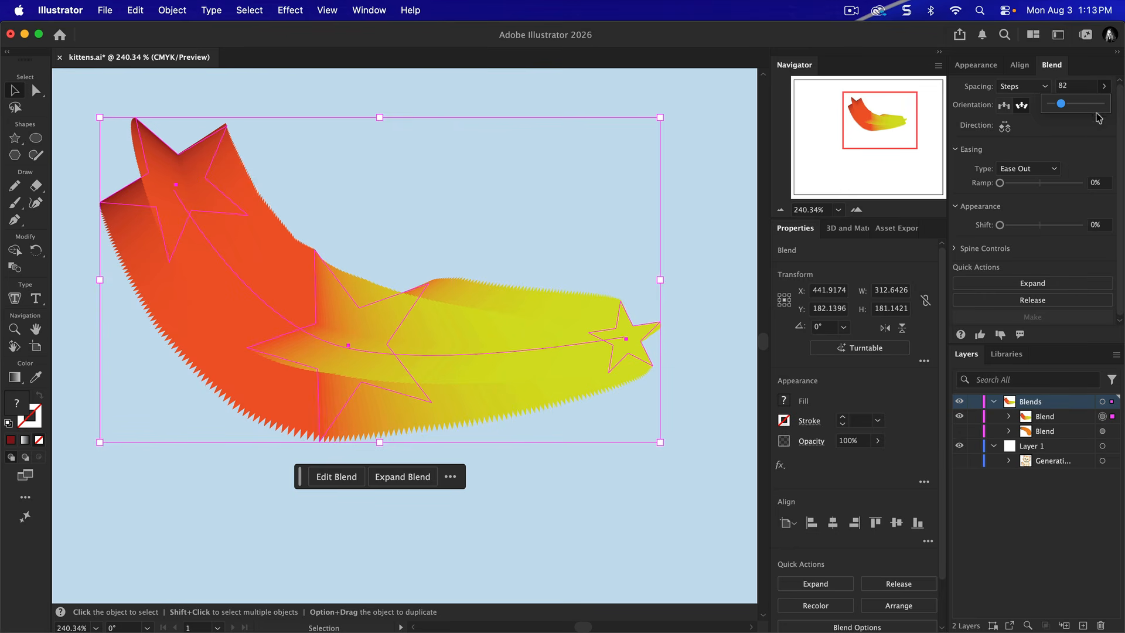
left_click_drag(1060, 104, 1107, 113)
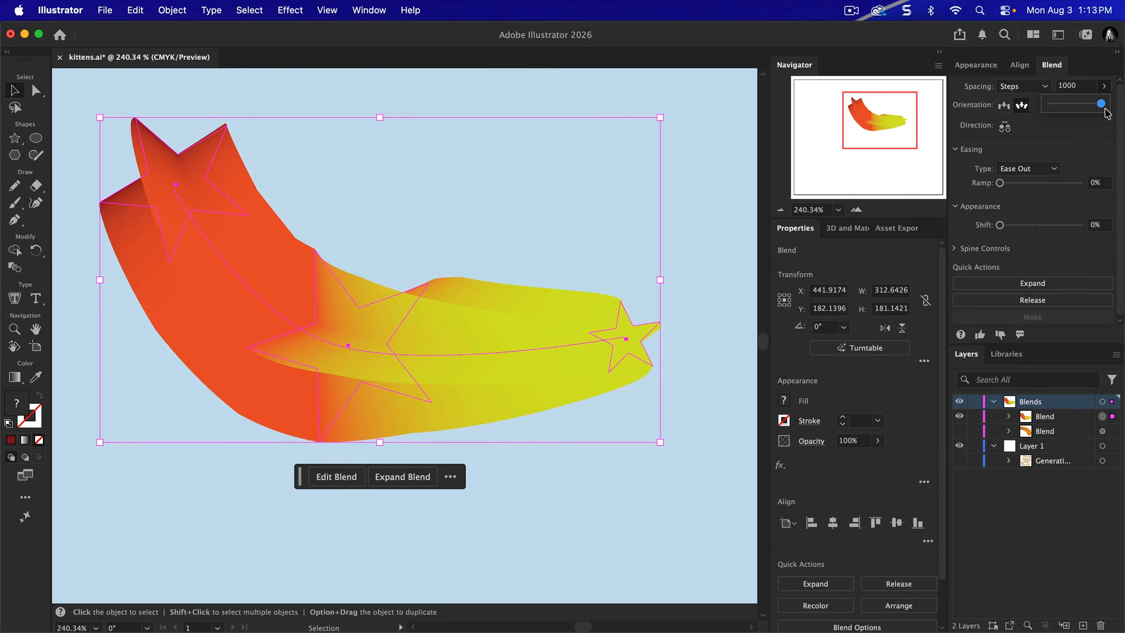
left_click(1090, 133)
Directly select the spine's middle anchor and move it up to X 421.06, Y 199.51 pt, finishing with the Selection tool
left_click(34, 90)
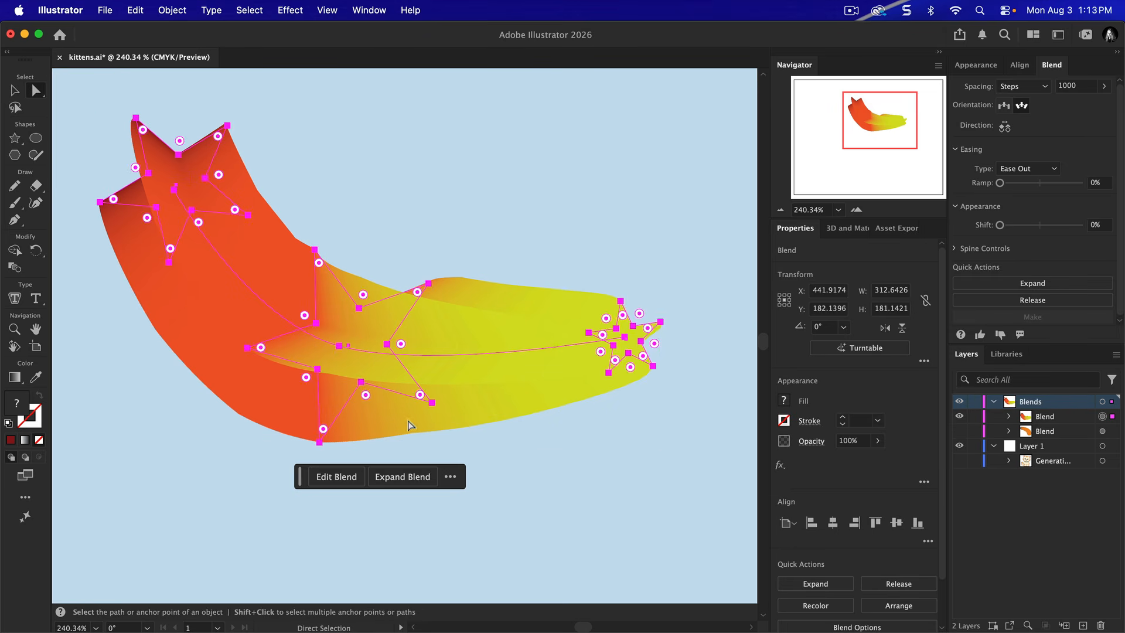
left_click(340, 347)
left_click_drag(342, 350, 343, 311)
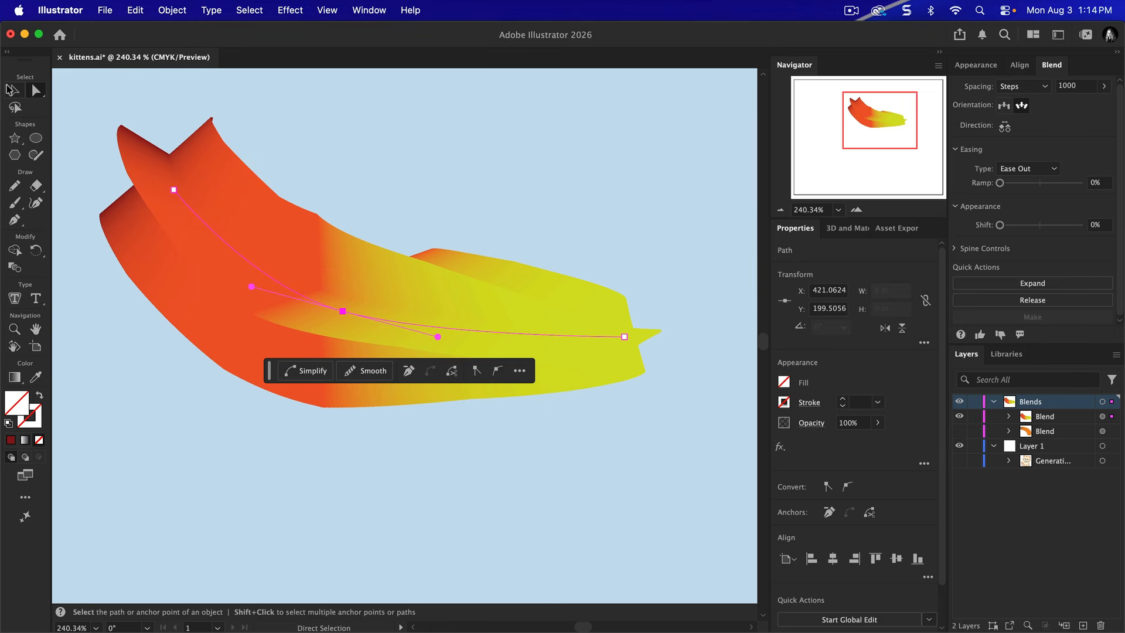
left_click(13, 90)
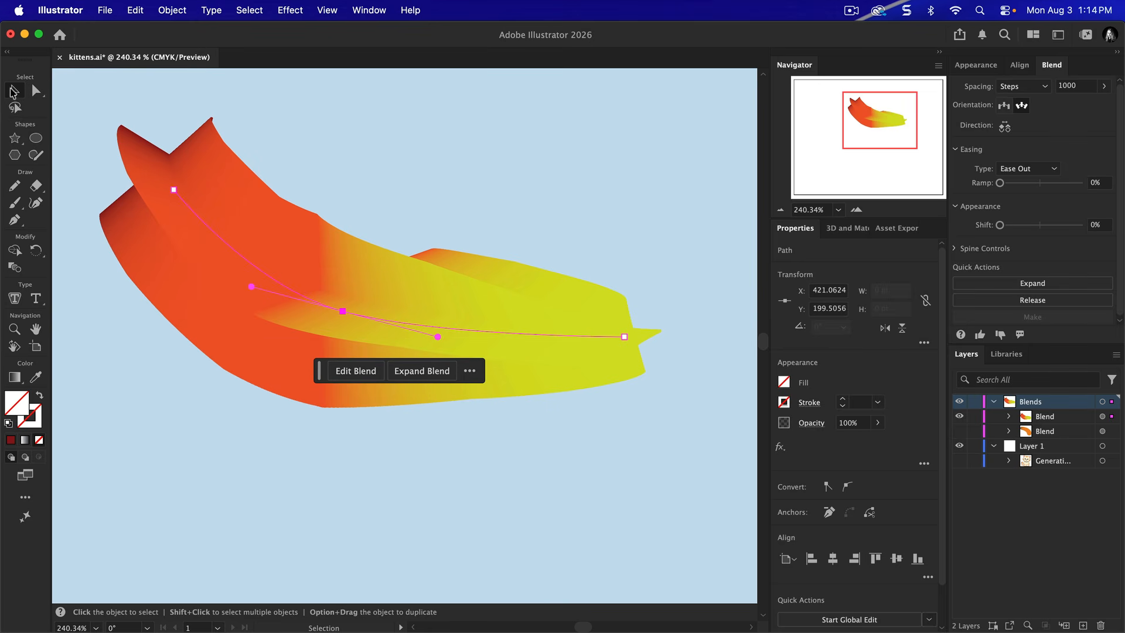
Target the orange middle star inside the blend and increase its points to eight, then deselect it
left_click(1009, 417)
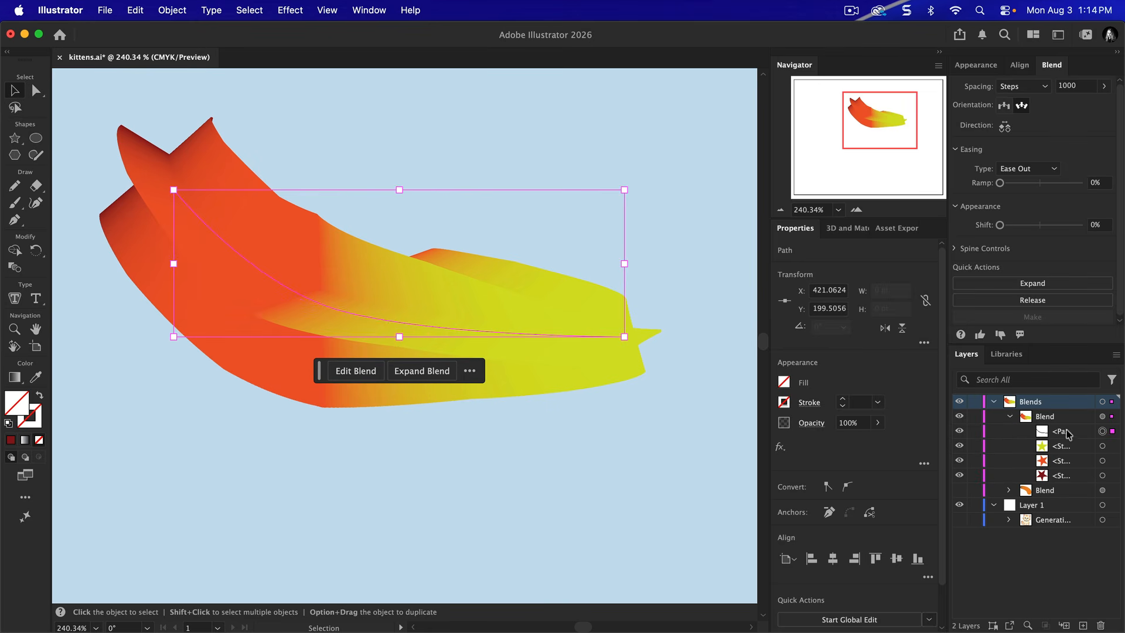
left_click(1102, 446)
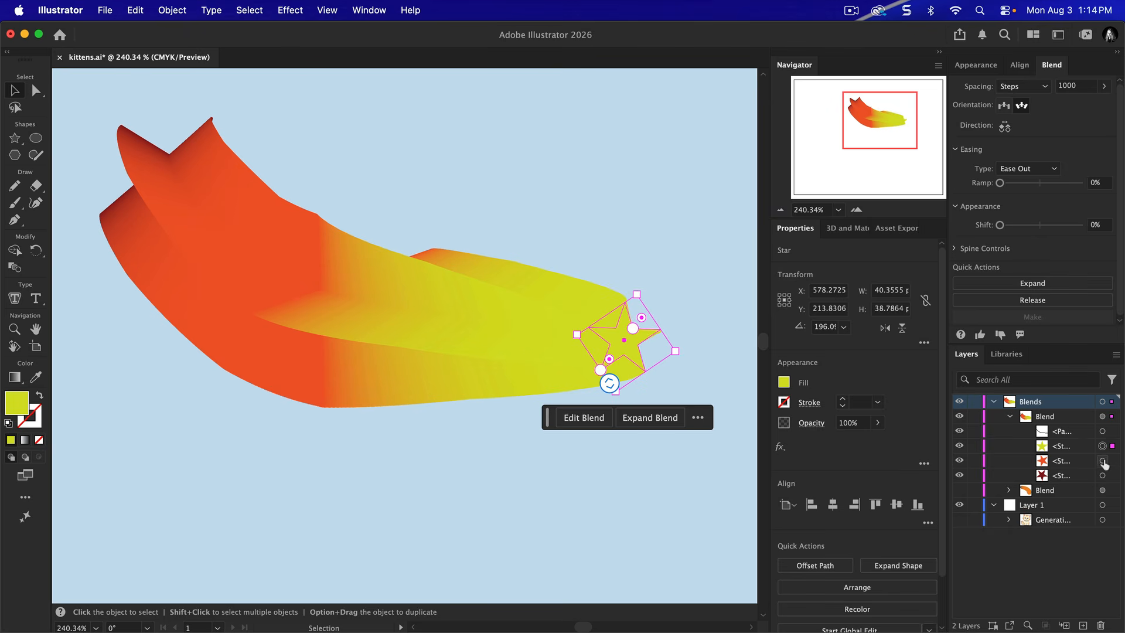
left_click(1102, 461)
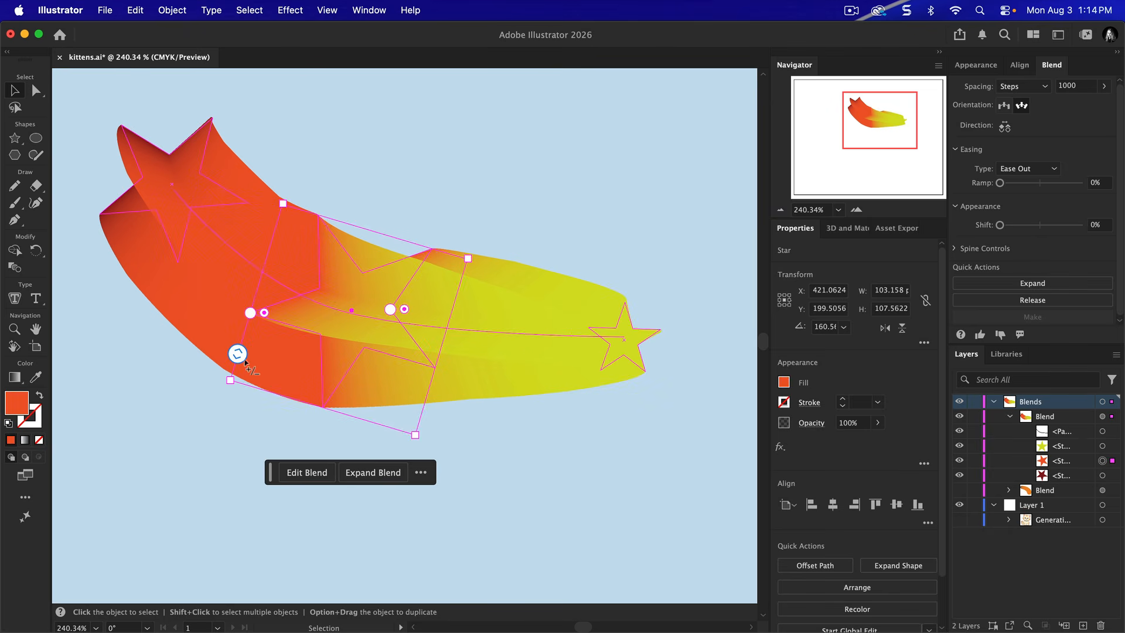
left_click_drag(237, 355, 242, 322)
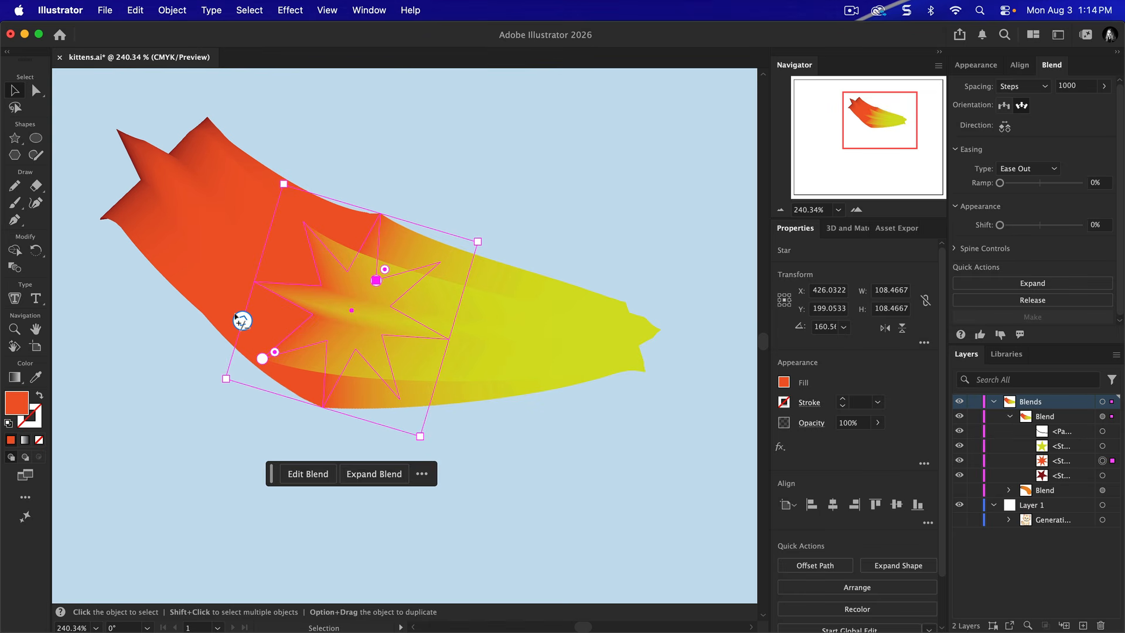
left_click(599, 493)
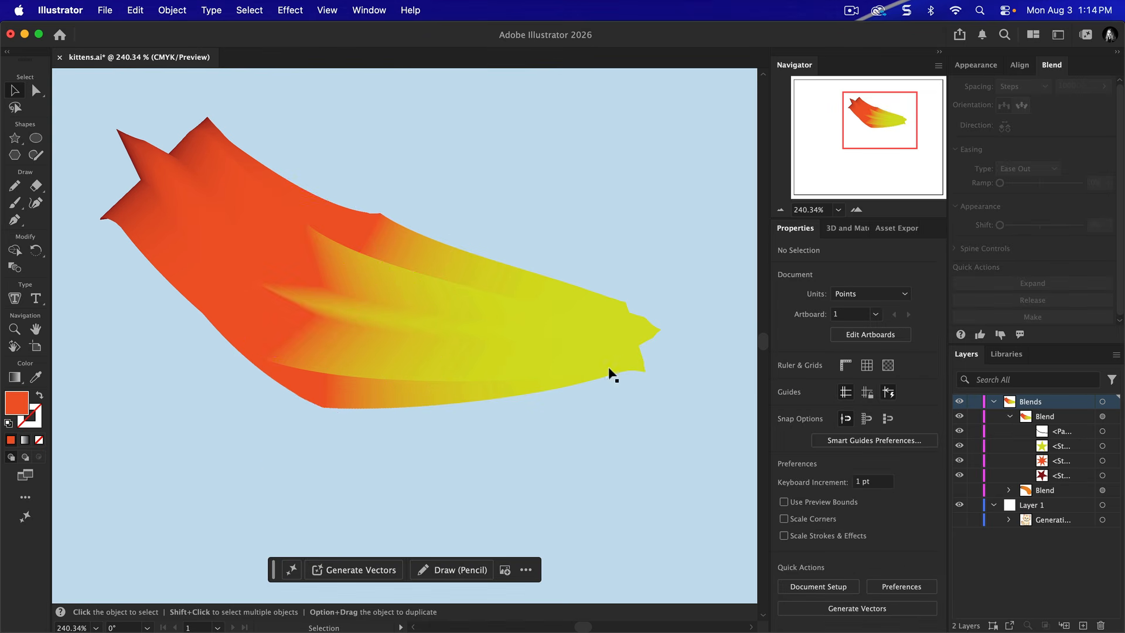
Select the whole blend and reverse its direction so the dark red and yellow-green stars swap stacking order
left_click(615, 357)
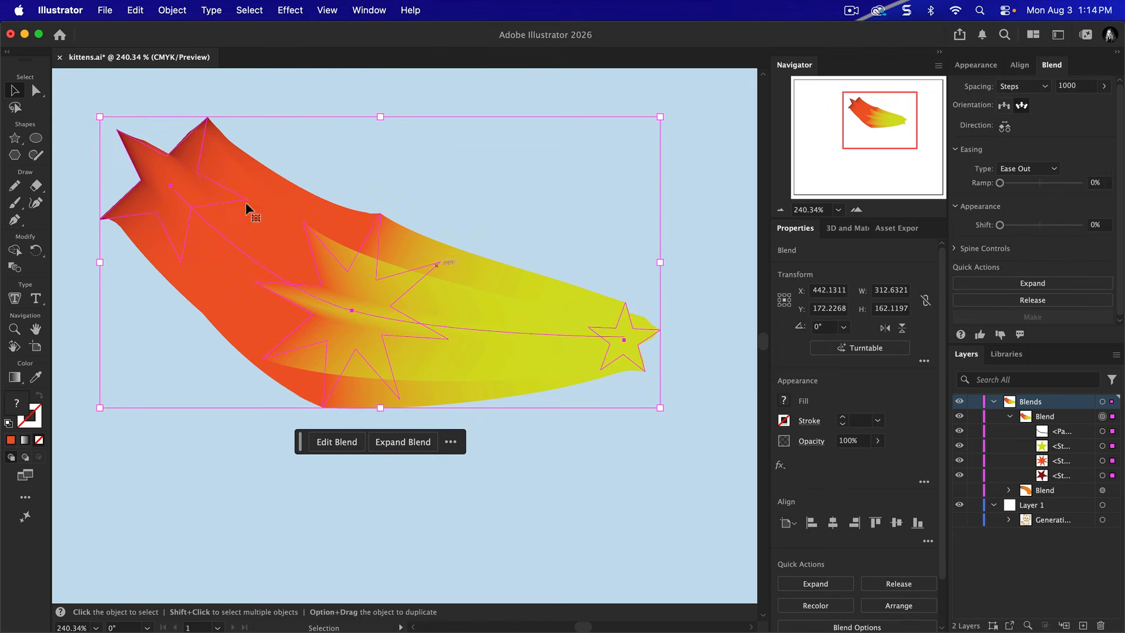
left_click(611, 503)
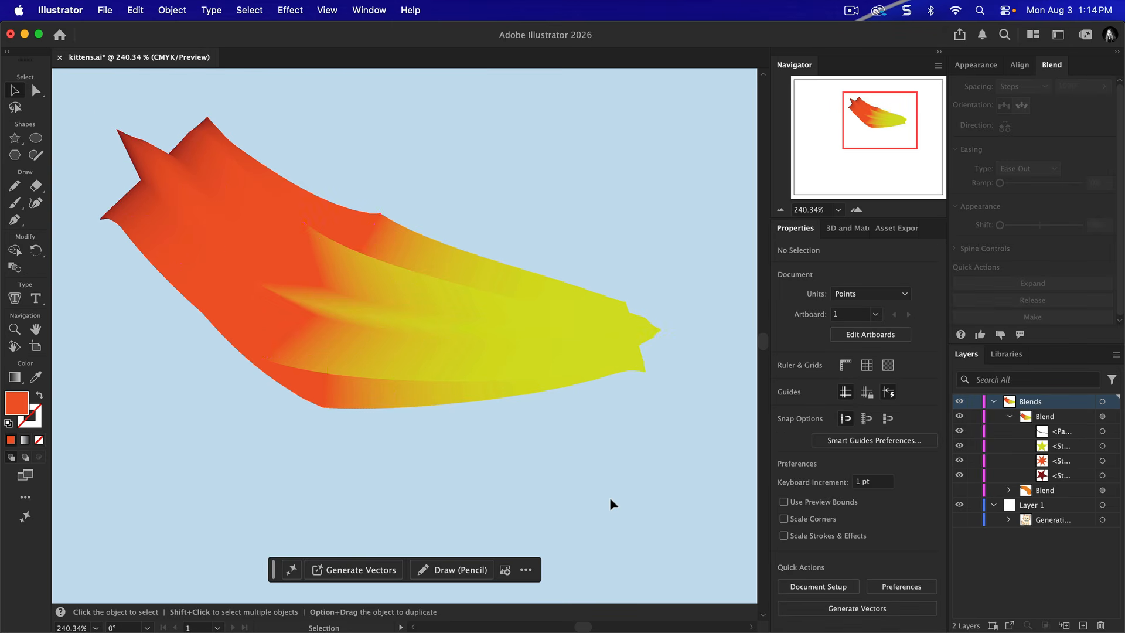
left_click(521, 328)
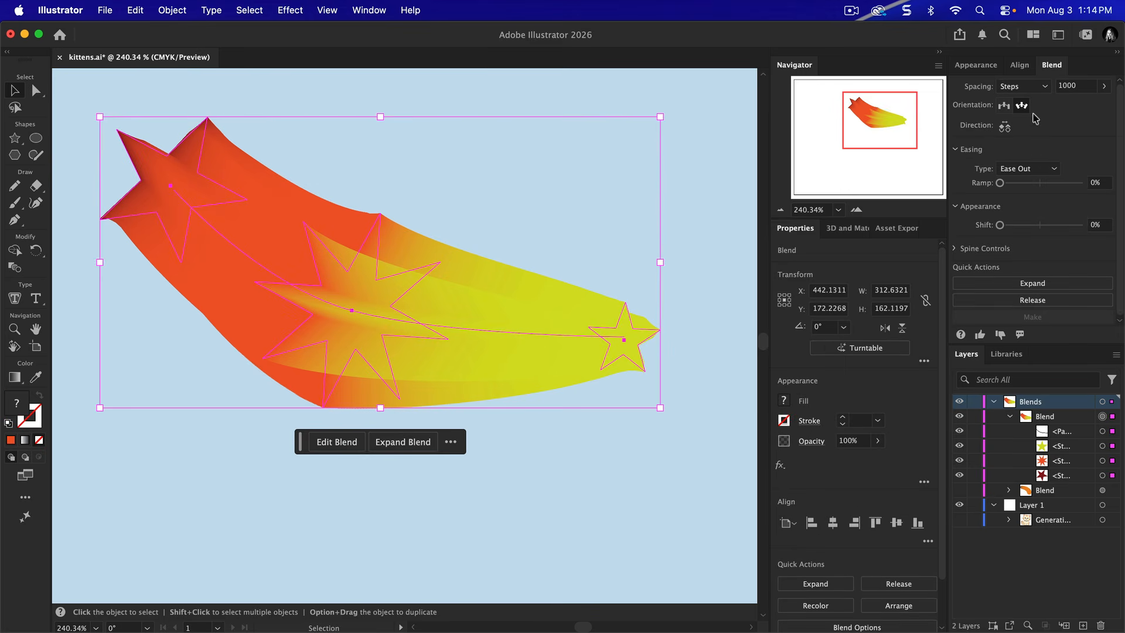
left_click(1004, 127)
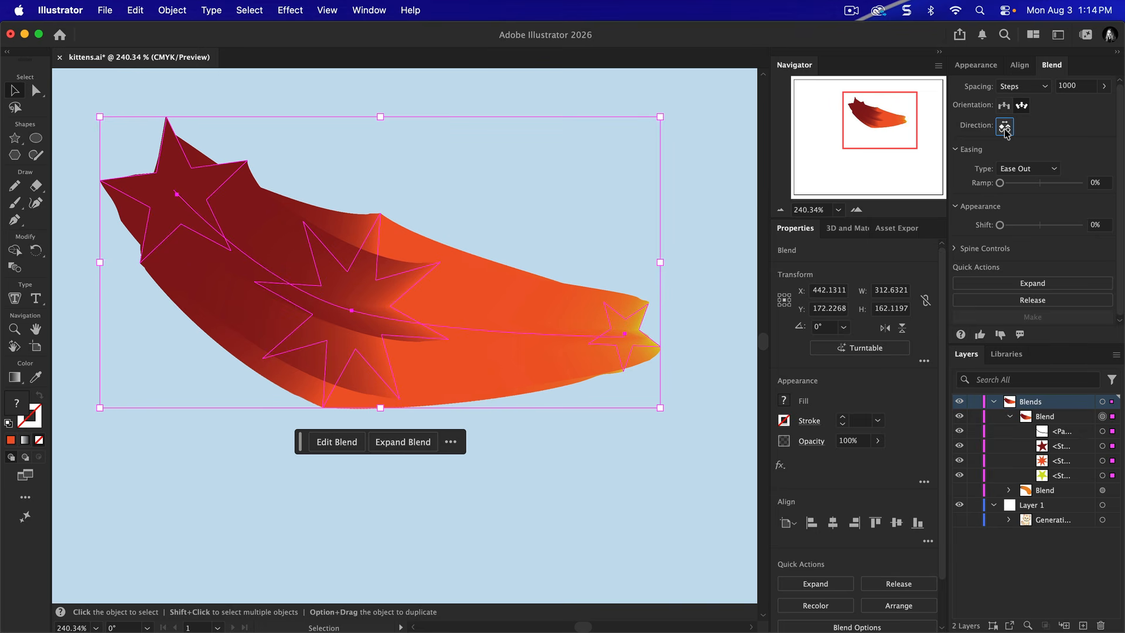
Keep the blend's easing type at Ease Out and try a ramp of about 30%, returning it to 0%
left_click(1055, 171)
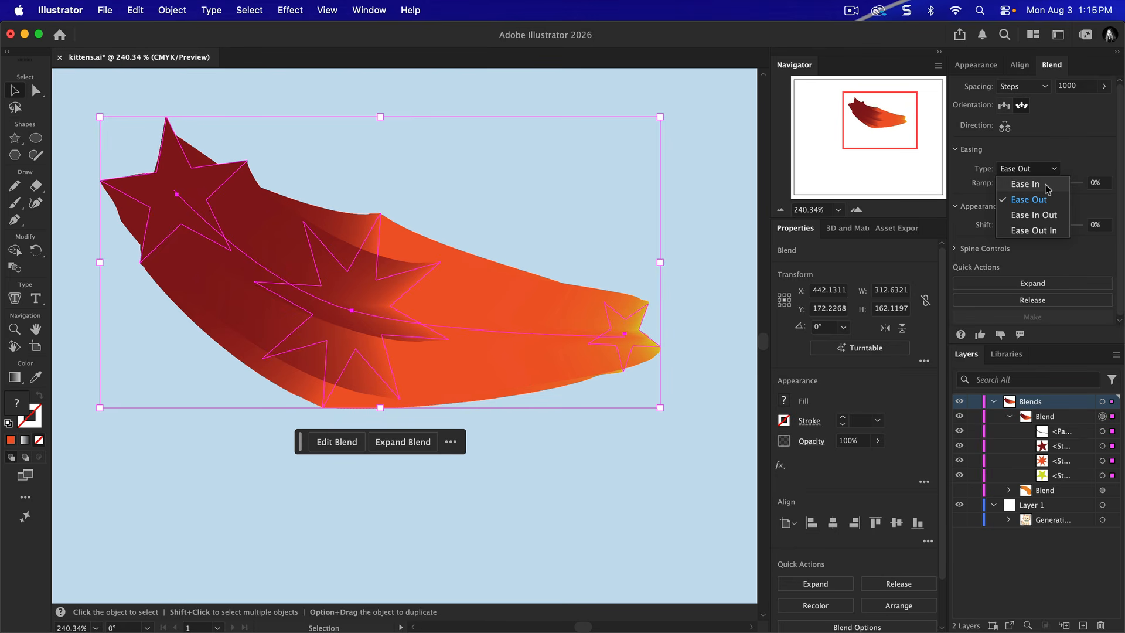
left_click(1076, 164)
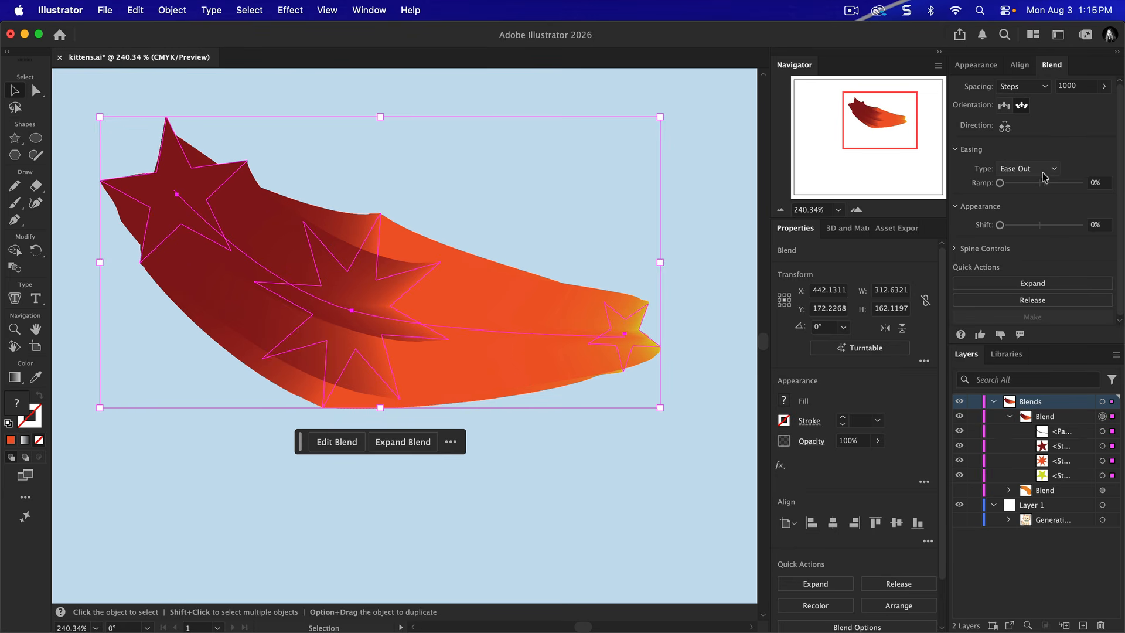
left_click(1049, 170)
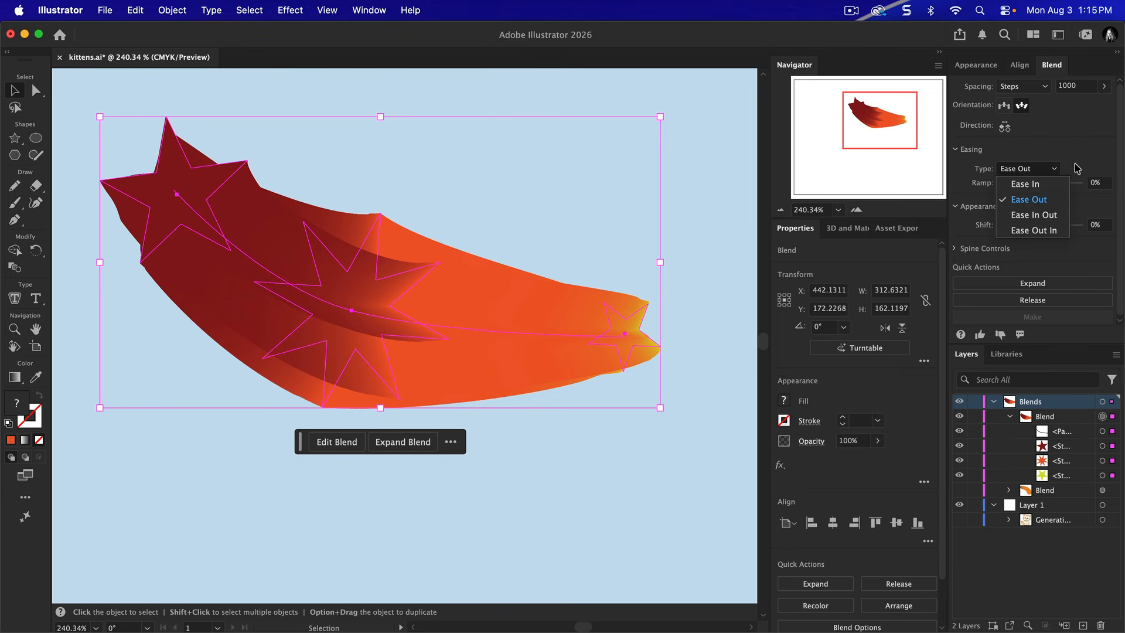
left_click(1049, 199)
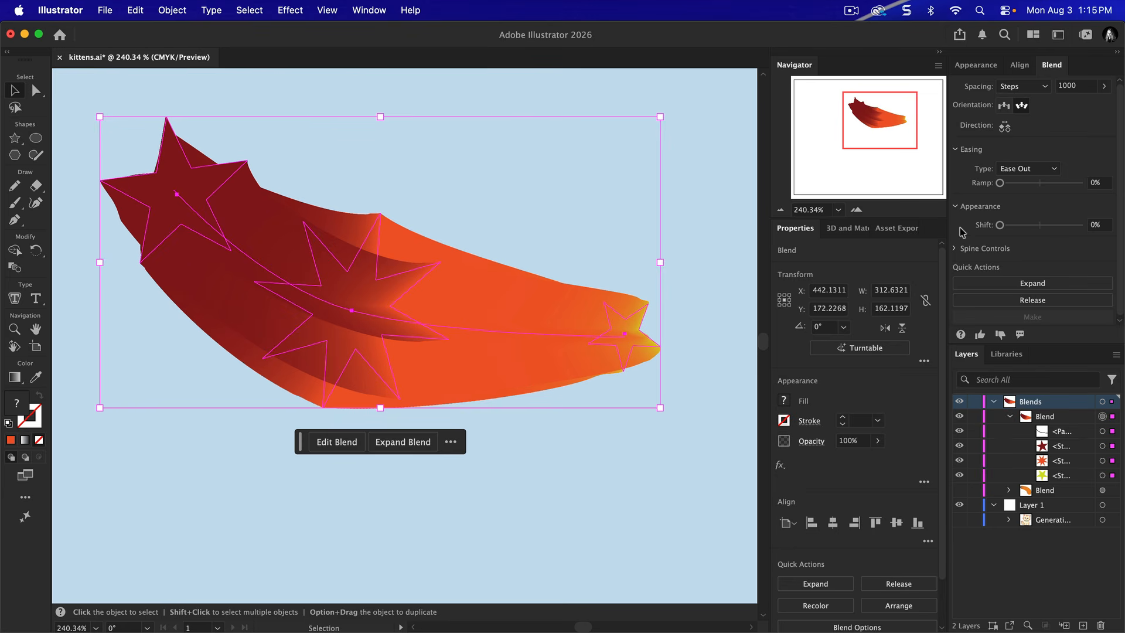
mouse_move(1006, 186)
left_mouse_down()
mouse_move(1068, 187)
mouse_move(972, 185)
mouse_move(1026, 190)
mouse_move(999, 187)
left_mouse_up()
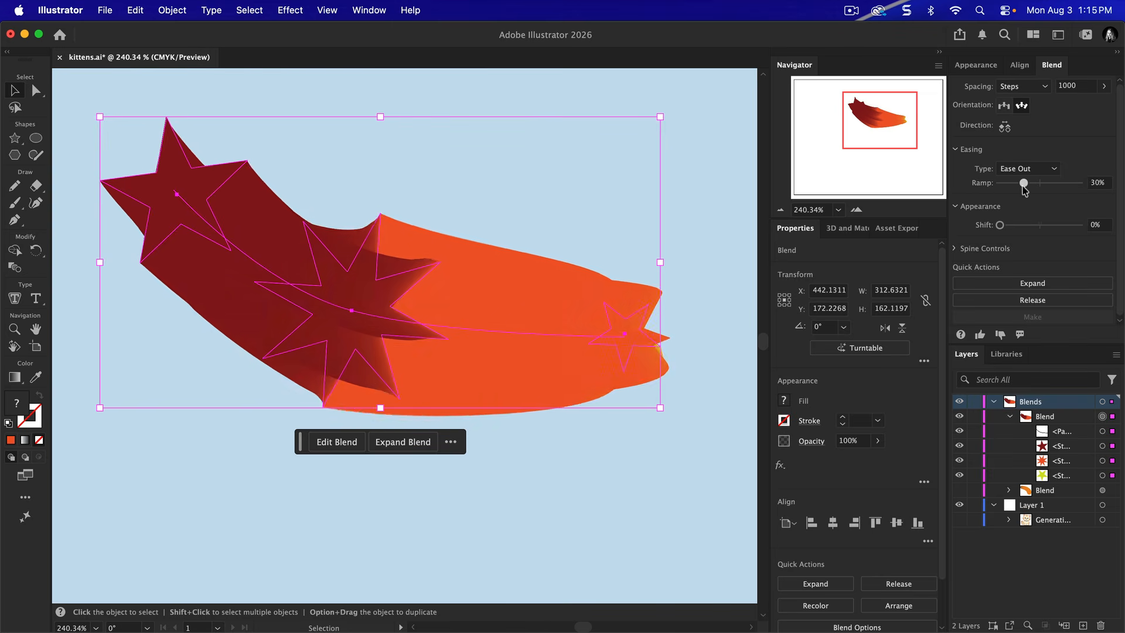
Reduce the blend to 2 steps and try the Ease Out ramp, returning it to 0%
left_click(1104, 86)
left_click_drag(1102, 106, 1049, 111)
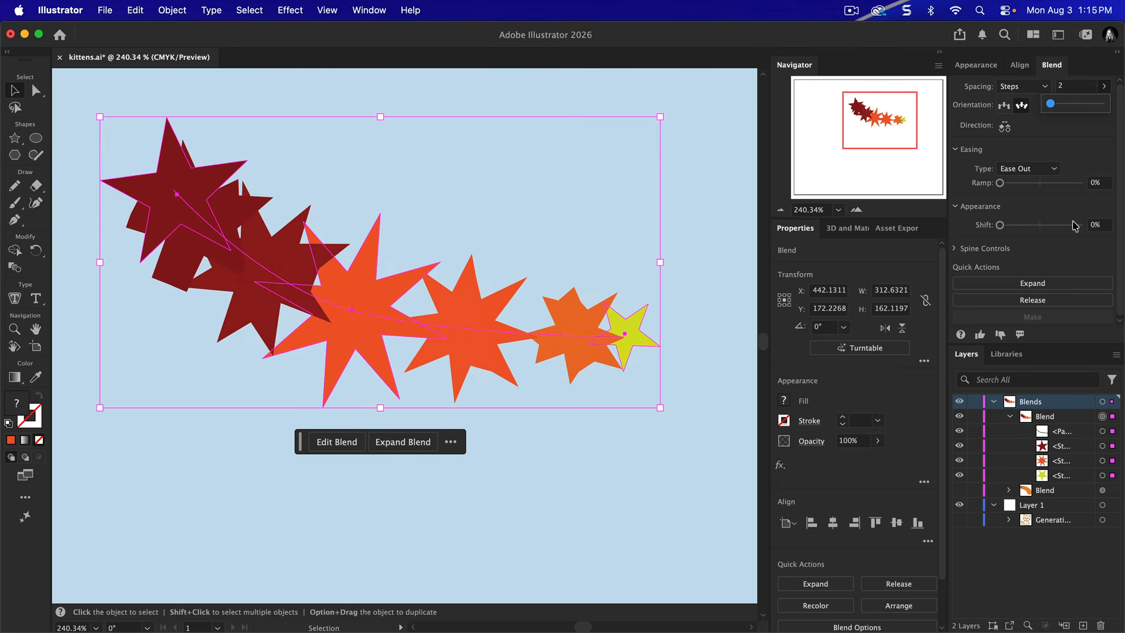
left_click(1000, 184)
left_click_drag(1000, 184, 967, 182)
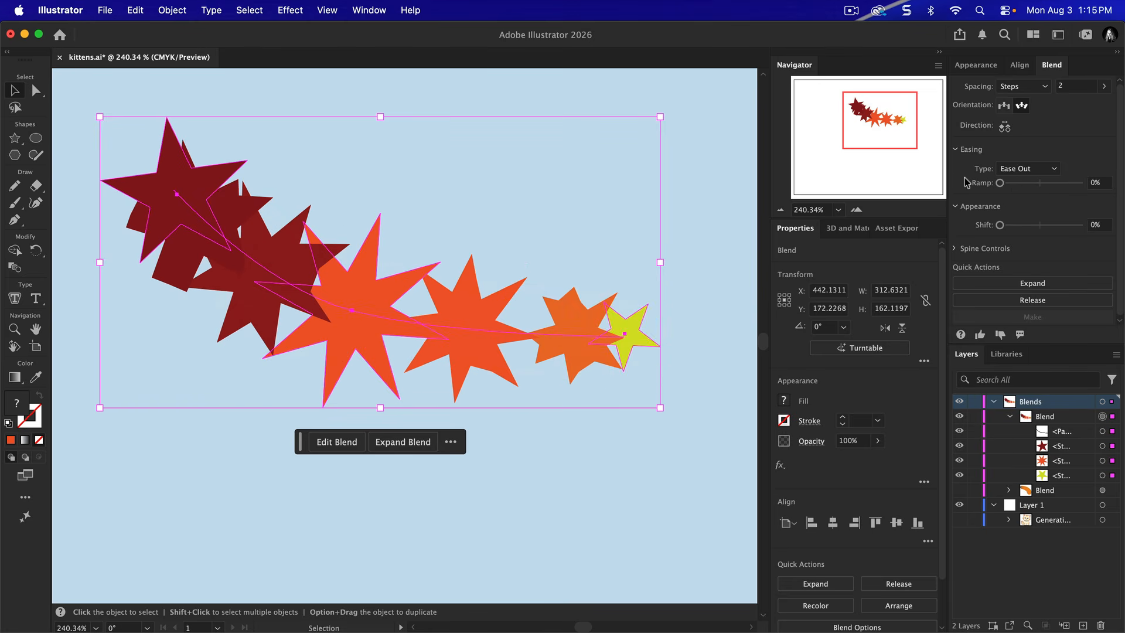
Set the blend to 22 steps and test its Ease Out ramp, leaving the ramp at 0%
left_click(1104, 86)
left_click(1065, 105)
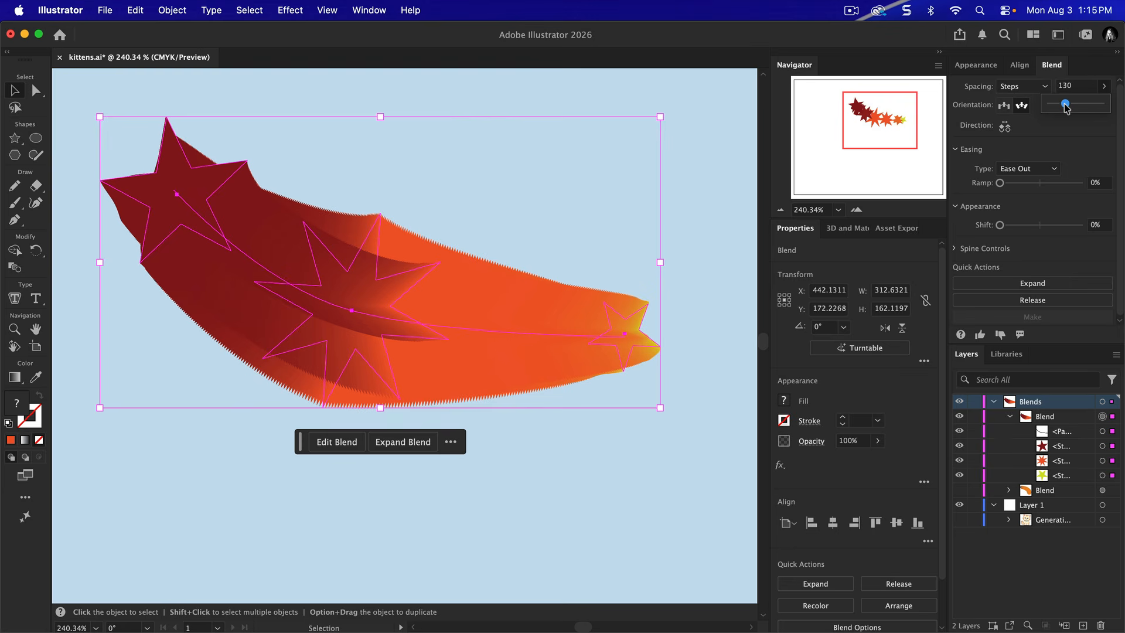
left_click_drag(1065, 108, 1053, 109)
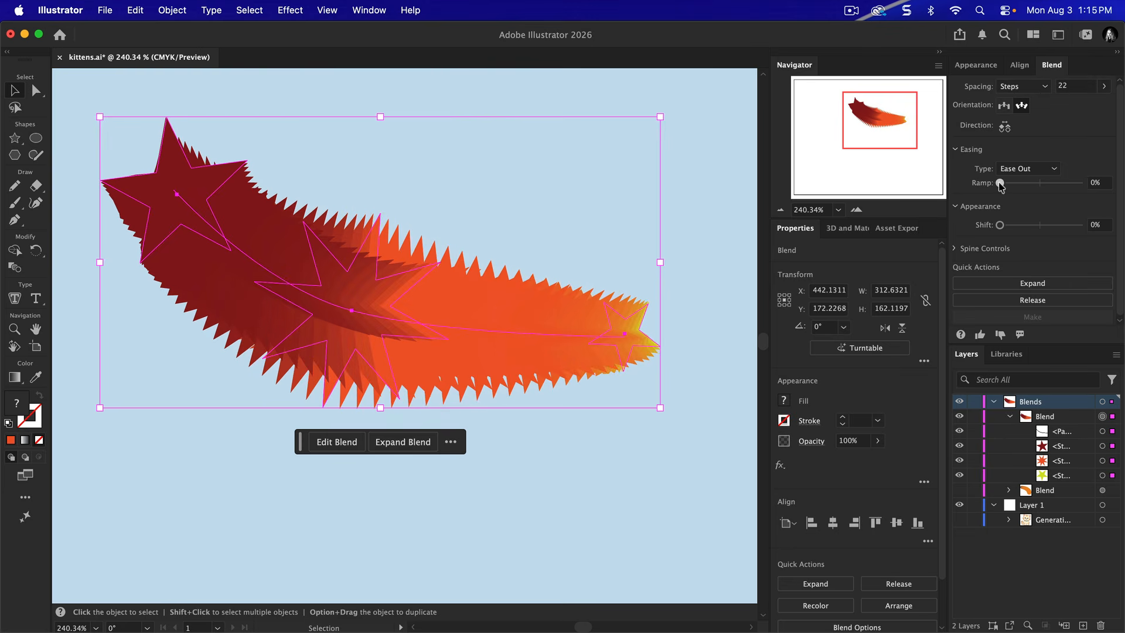
mouse_move(1000, 183)
left_mouse_down()
mouse_move(1066, 186)
mouse_move(1000, 186)
left_mouse_up()
Switch the blend's easing type to Ease In Out and on to Ease Out In, keeping the ramp at 0%
left_click(1016, 171)
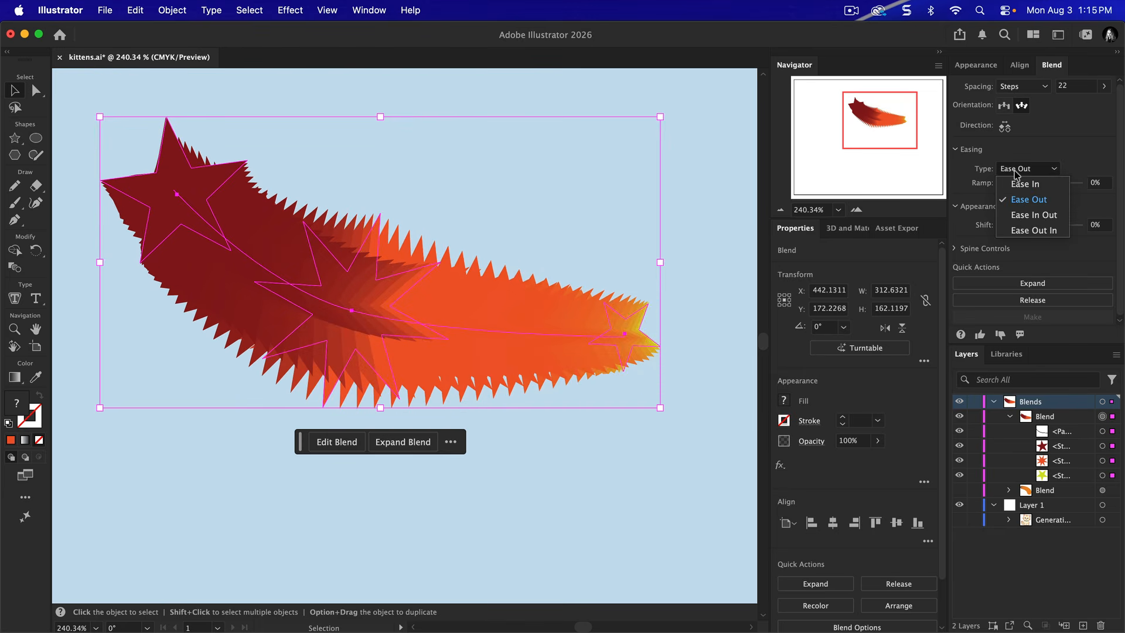
left_click(1022, 217)
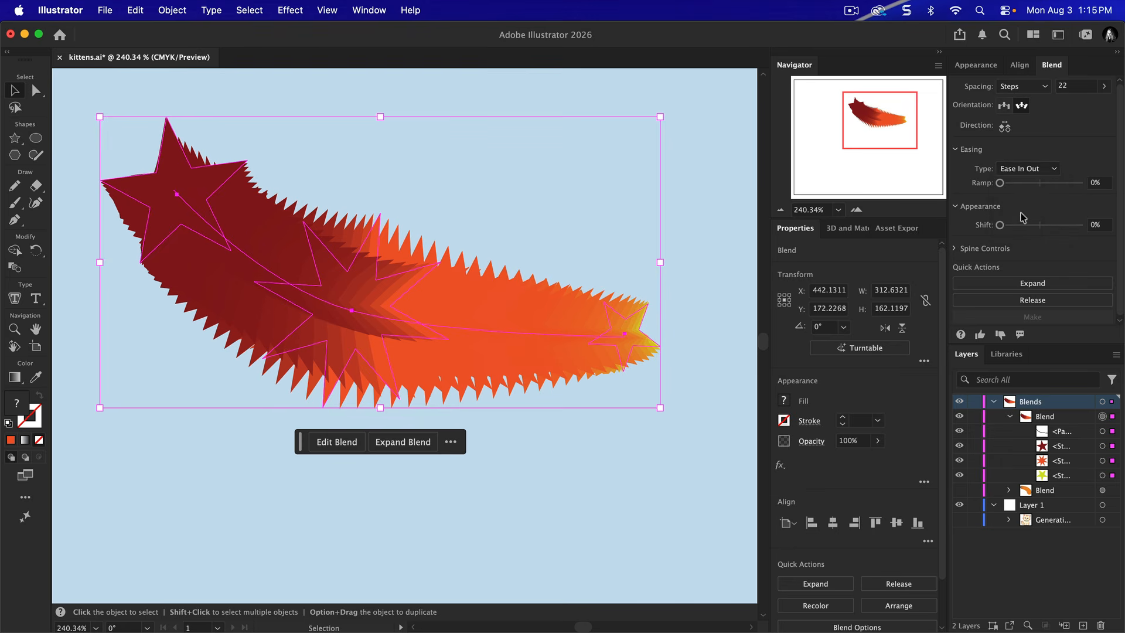
left_click(1012, 173)
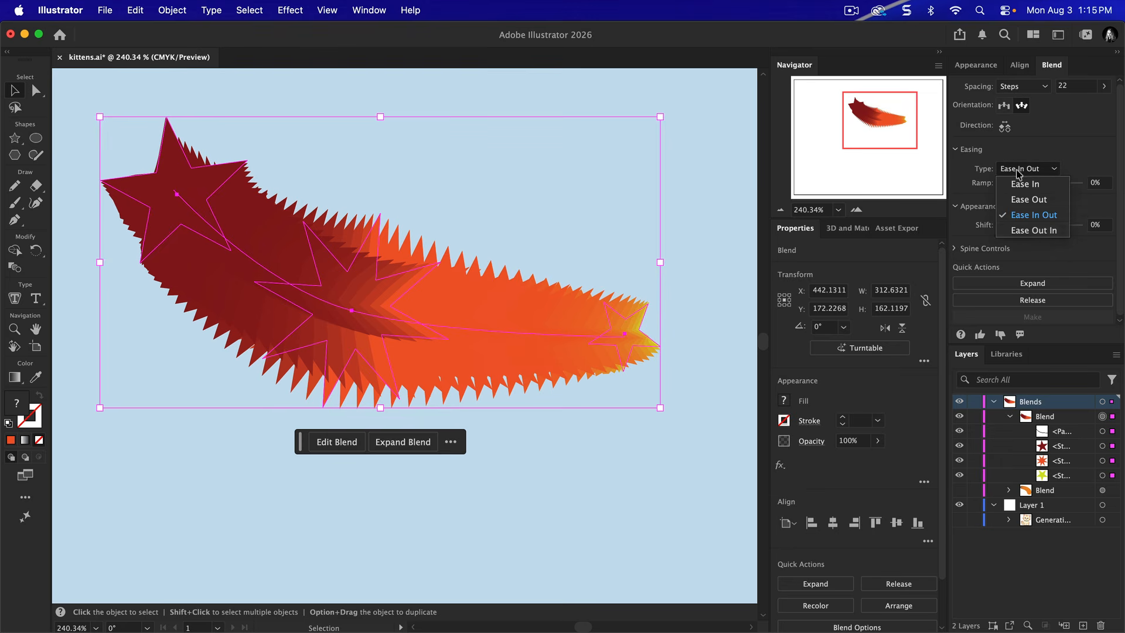
left_click(1023, 231)
left_click_drag(1000, 184, 952, 191)
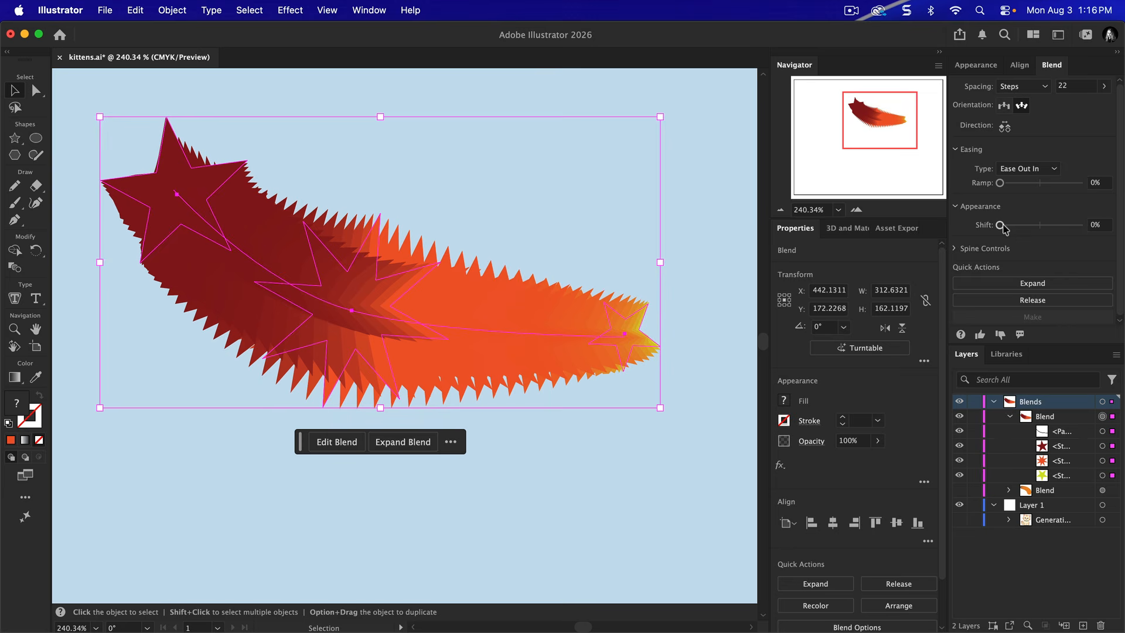
Shift the blend's appearance by 33% and raise its spacing to 1000 steps
left_click_drag(1002, 229, 1027, 236)
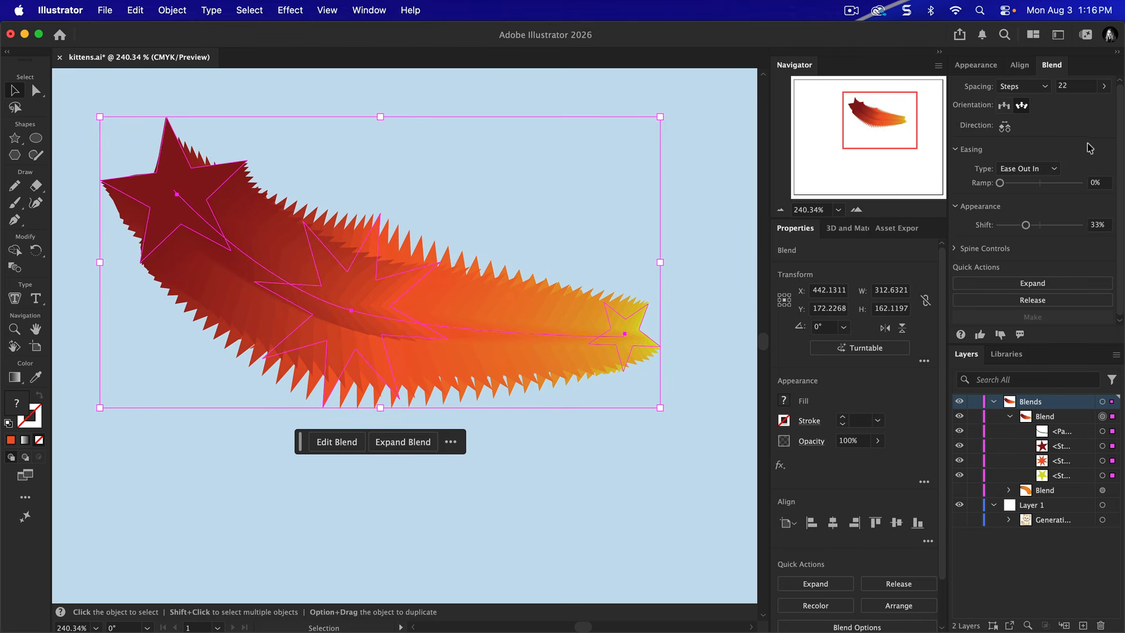
left_click(1106, 87)
left_click_drag(1056, 105, 1123, 115)
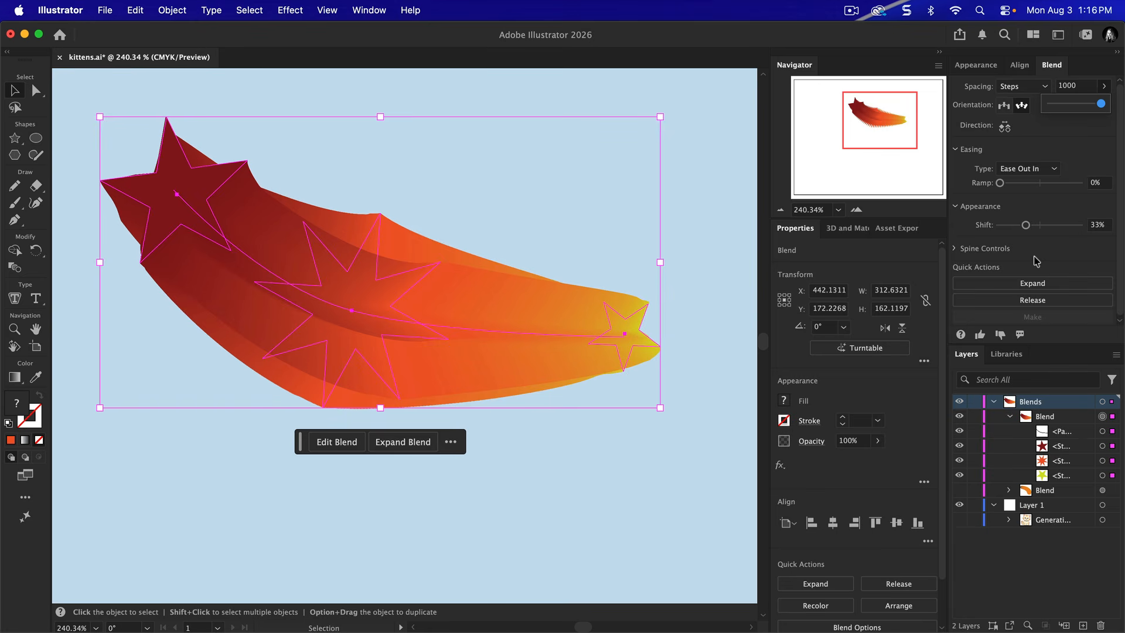
Reverse the blend's spine repeatedly, finishing with the dark red star back at the upper end of the curve
left_click(957, 250)
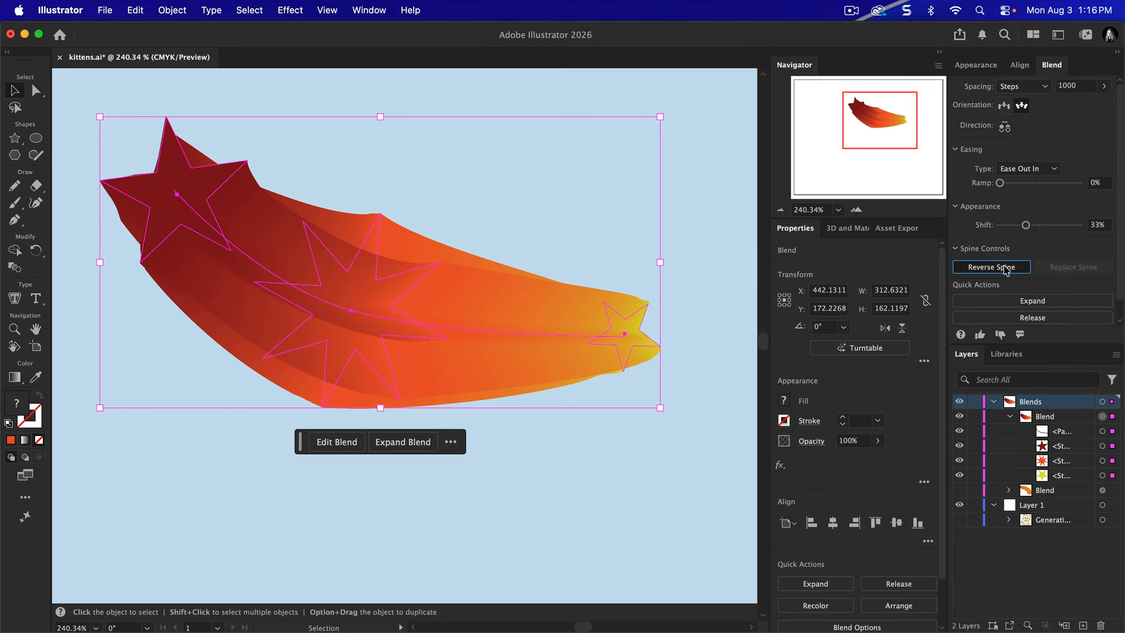
left_click(1006, 268)
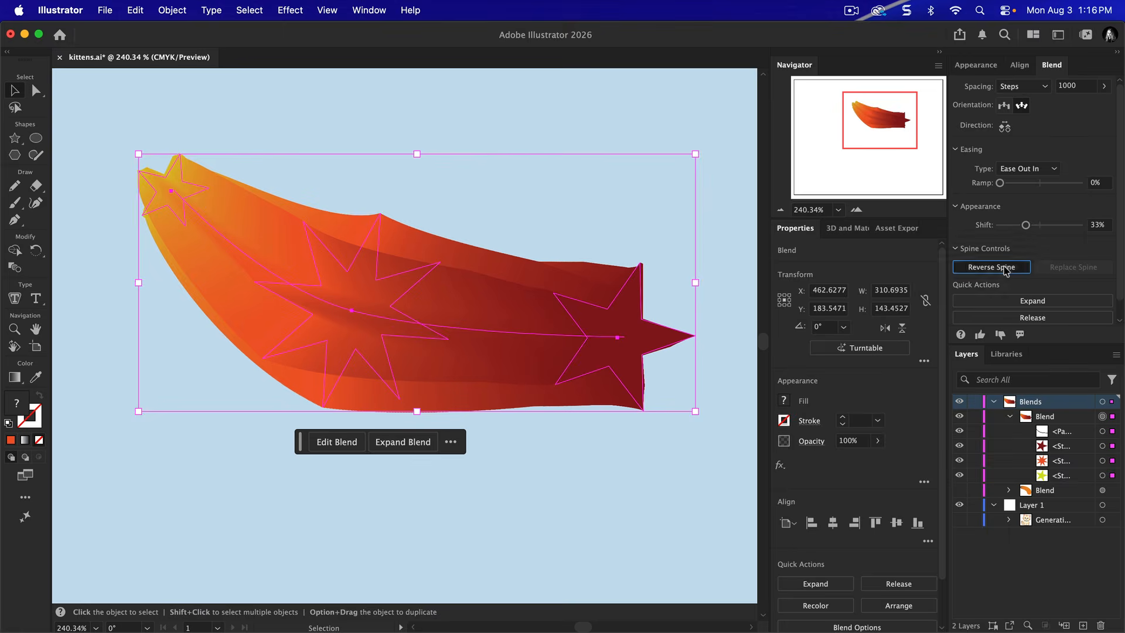
left_click(1006, 268)
left_click(1006, 268)
left_click(1005, 268)
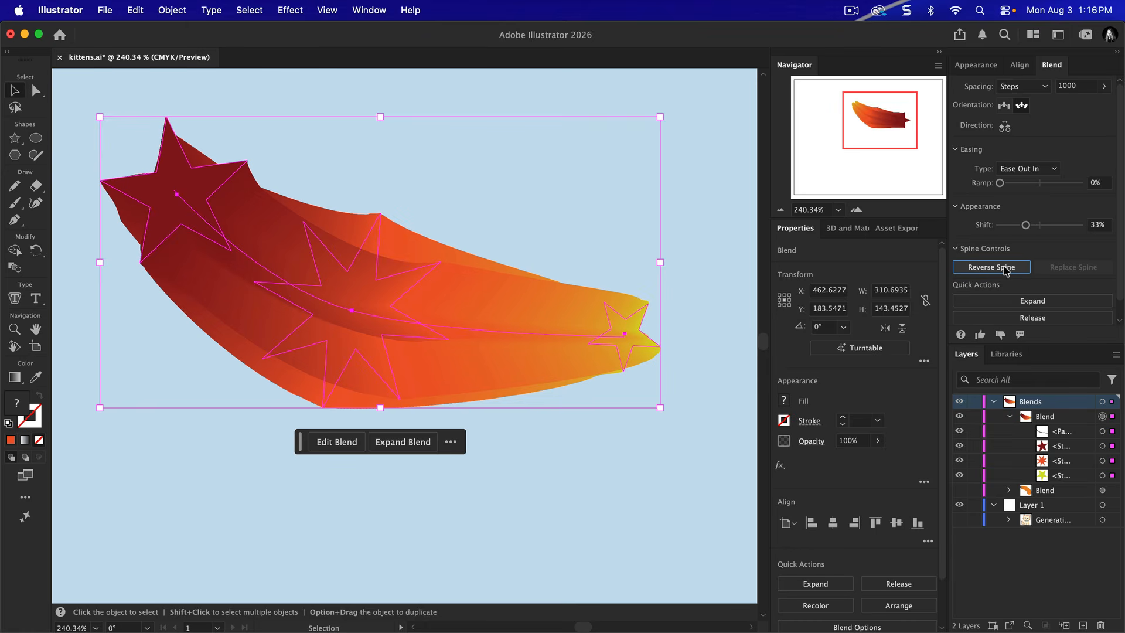
left_click(1005, 268)
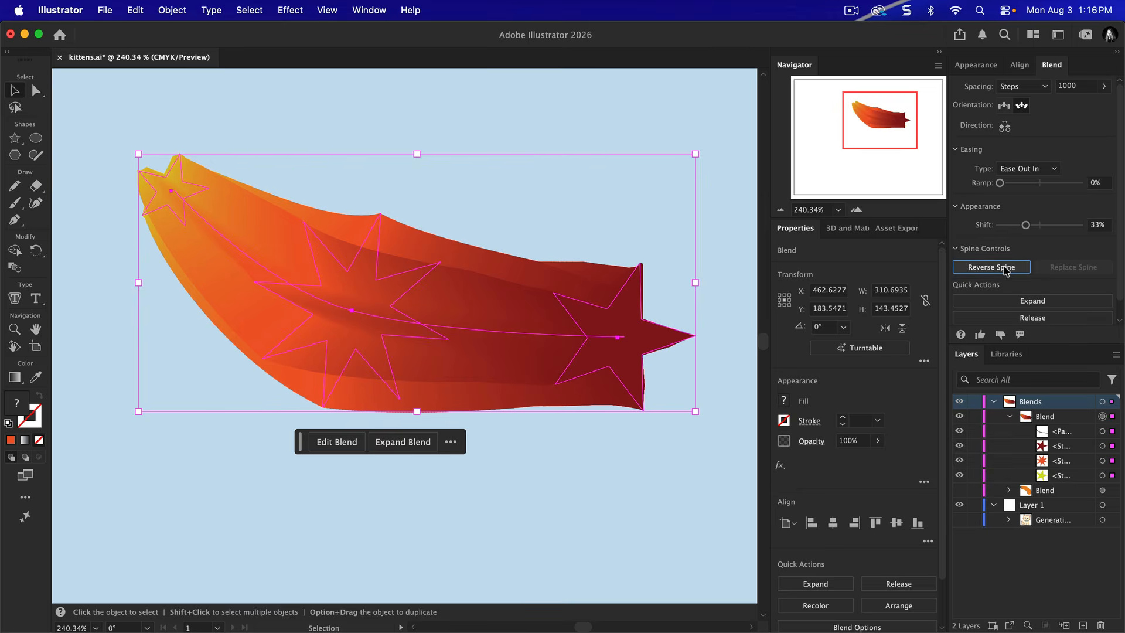
left_click(1005, 268)
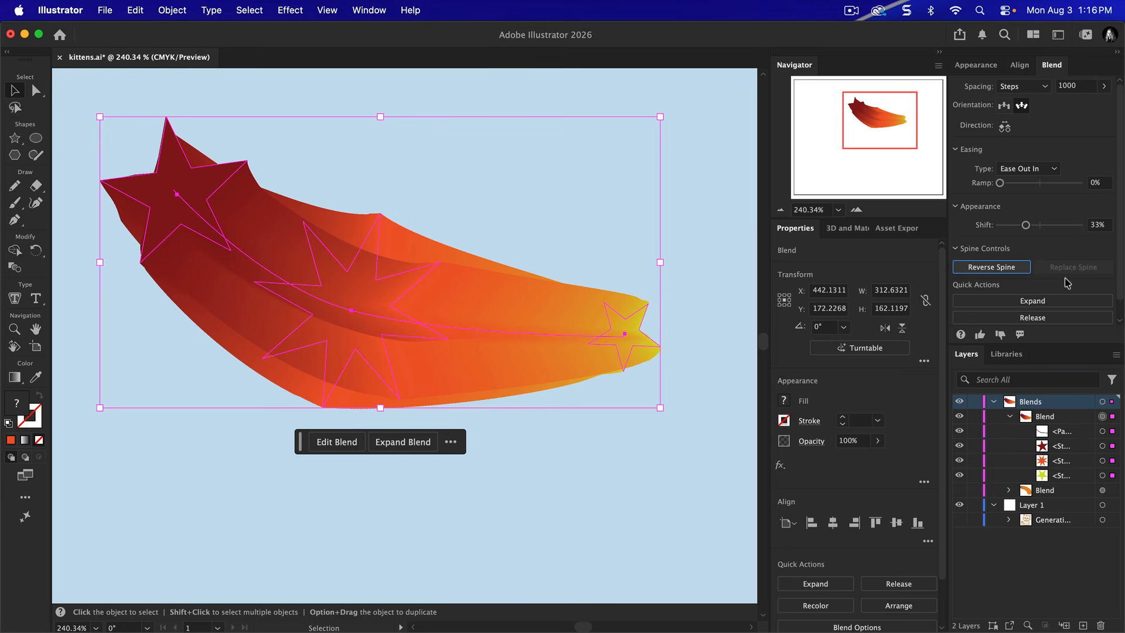
Try expanding the blend into a group of individual shapes, inspect them up close, and undo the expansion
left_click(1054, 306)
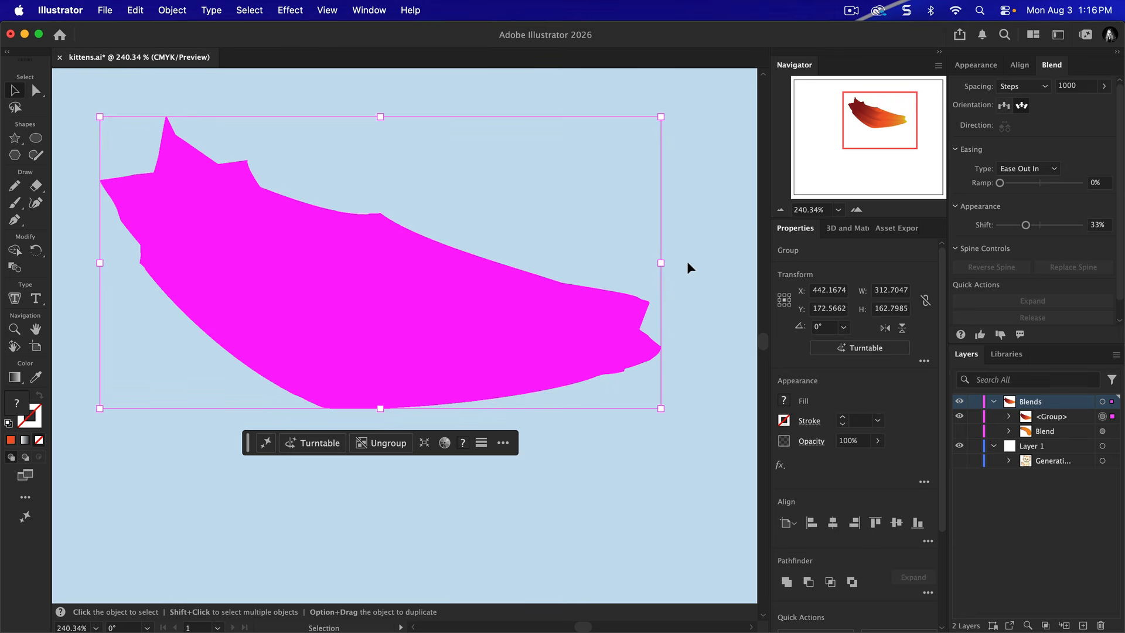
scroll(301, 355, "up", 15)
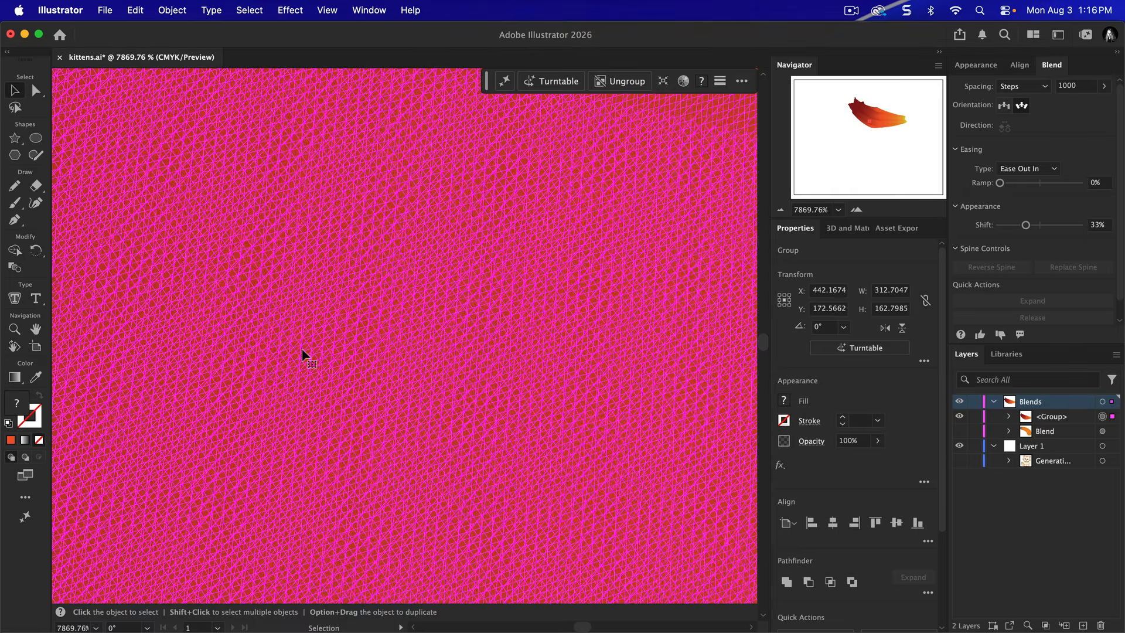
scroll(342, 325, "up", 5)
scroll(342, 325, "down", 20)
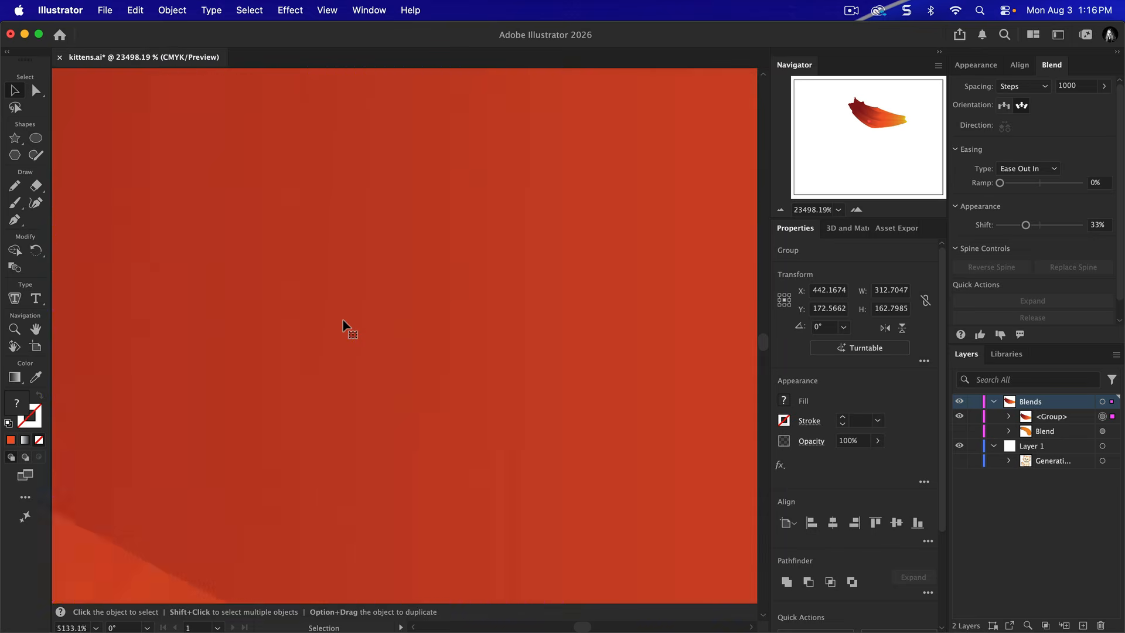
scroll(344, 323, "up", 5)
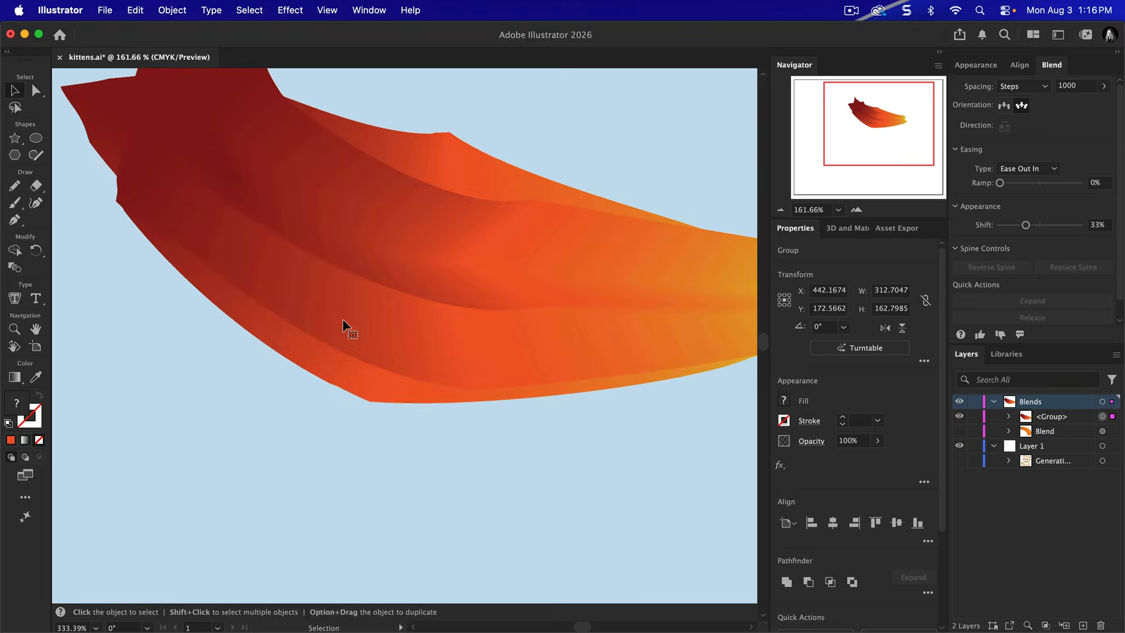
key("super+z")
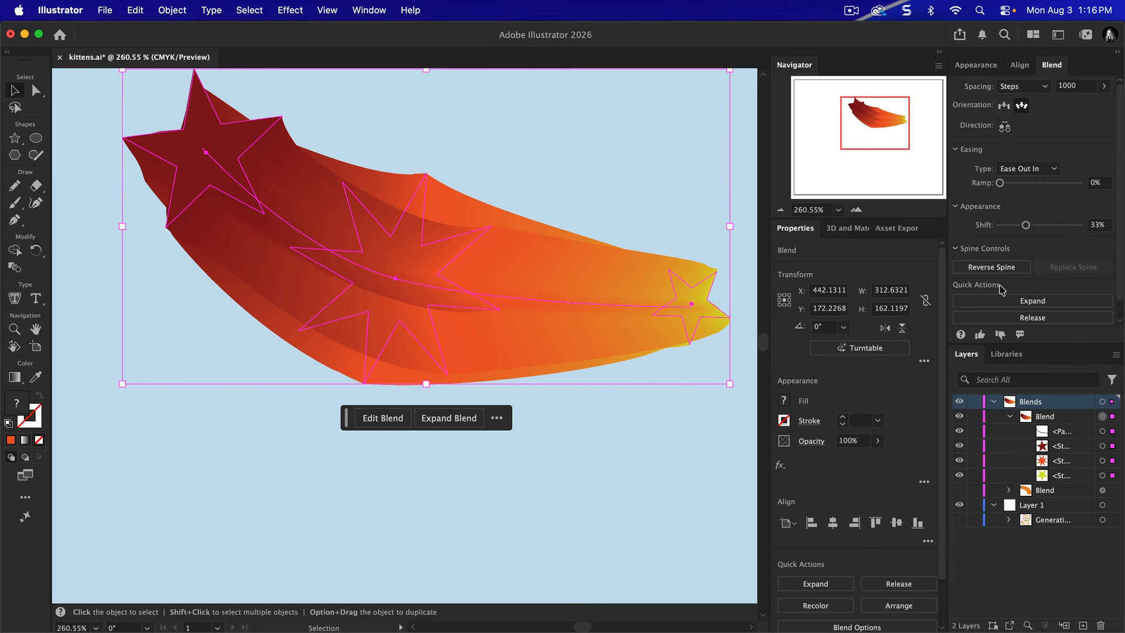
Try releasing the blend into its three original stars and spine path, and undo the release
left_click(1033, 318)
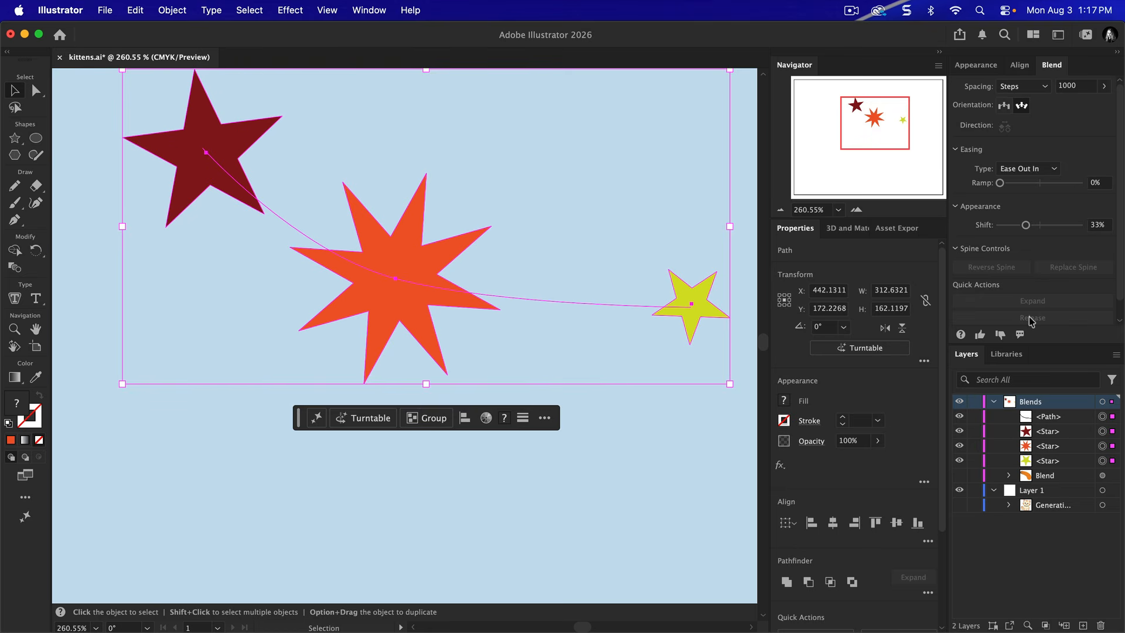
key("super+z")
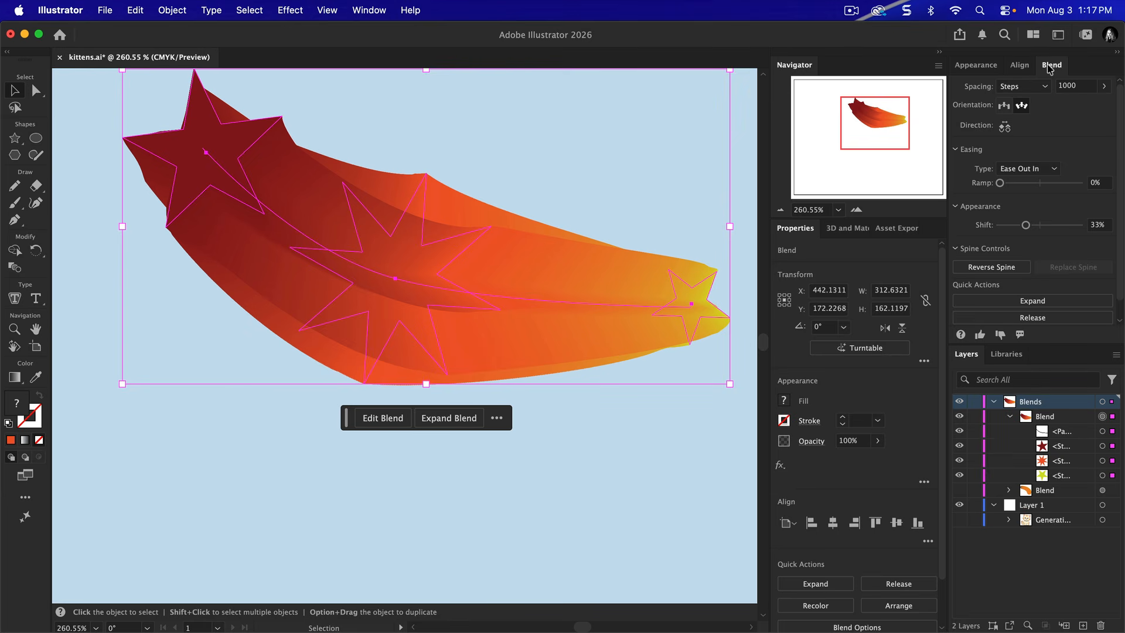
Float the Blend panel over the canvas, try its collapsed icon form, and dock it back beside Align
left_click_drag(1052, 68, 164, 224)
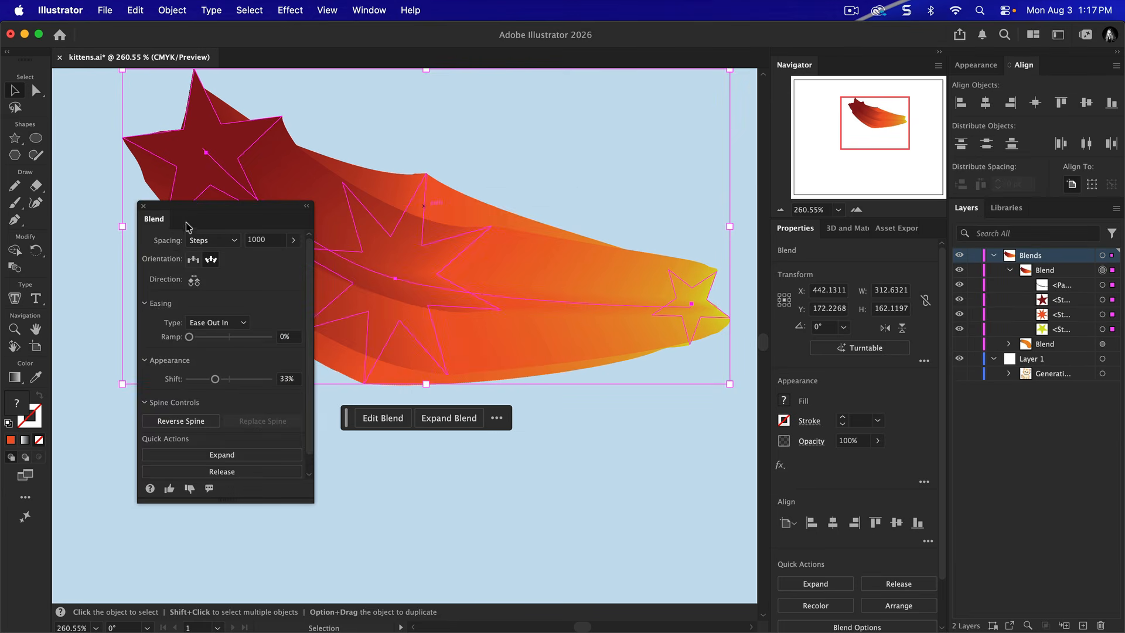
left_click(307, 206)
left_click(152, 227)
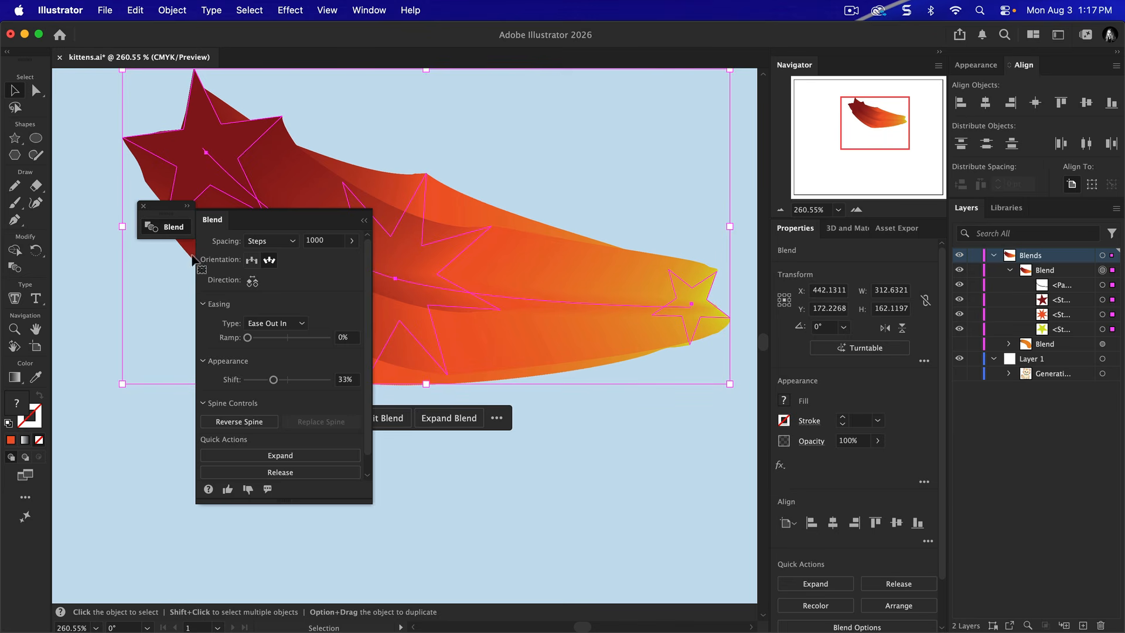
left_click(172, 215)
left_click_drag(165, 208, 1076, 70)
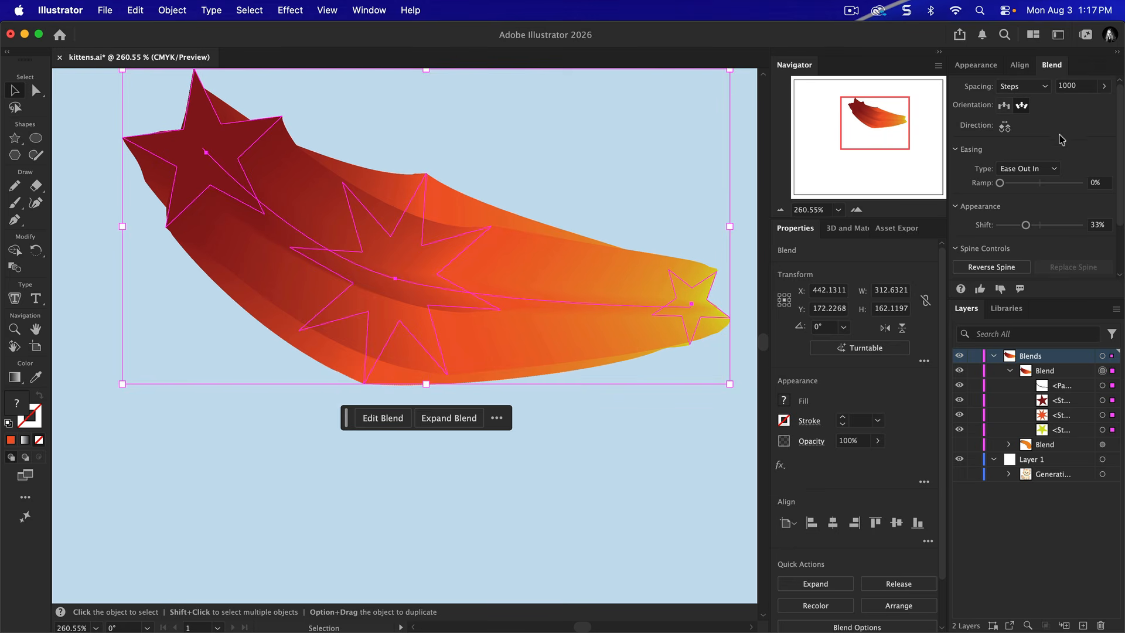